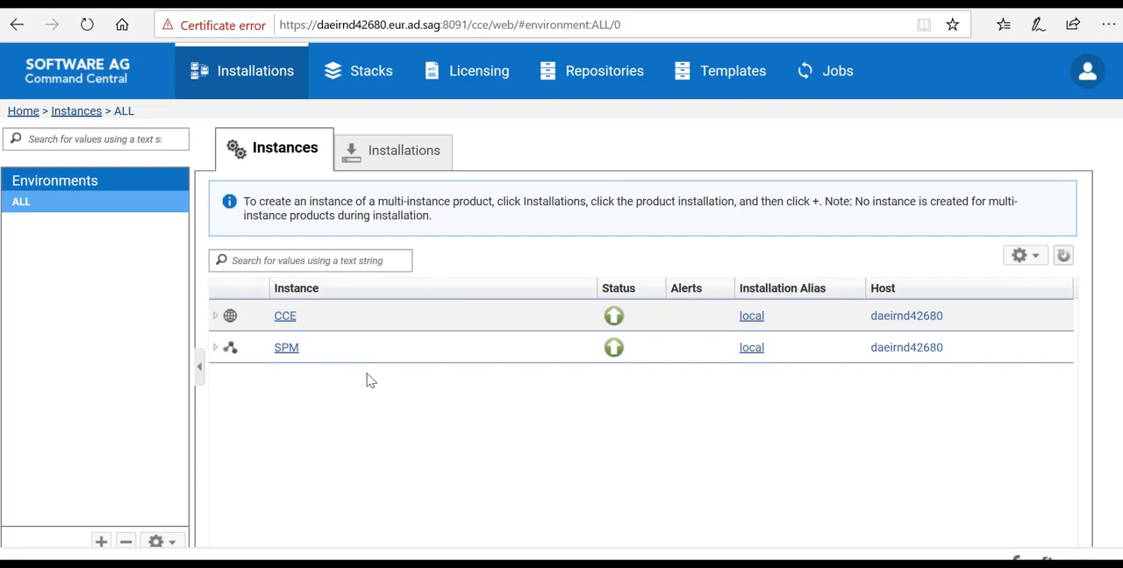
Step: Open the Credentials configuration of the Command Central Server component in the CCE instance
click(286, 317)
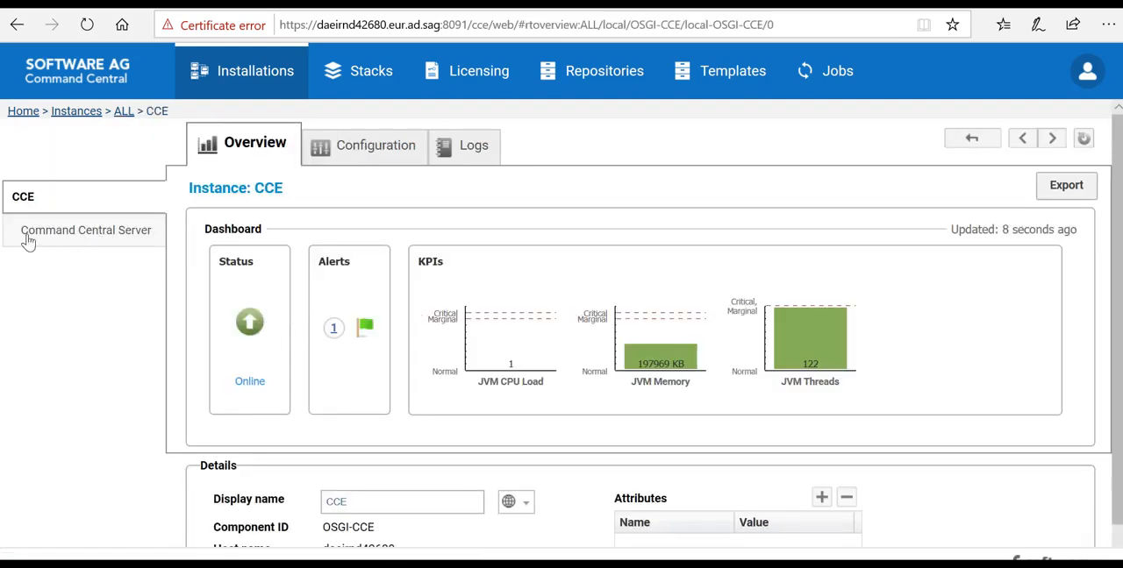
click(105, 239)
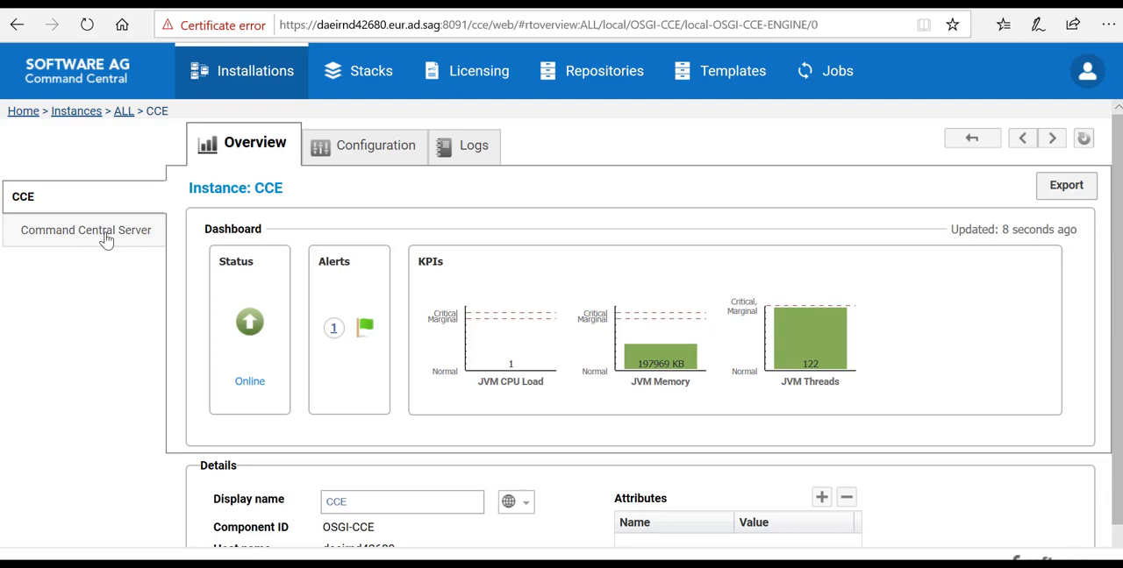
click(358, 151)
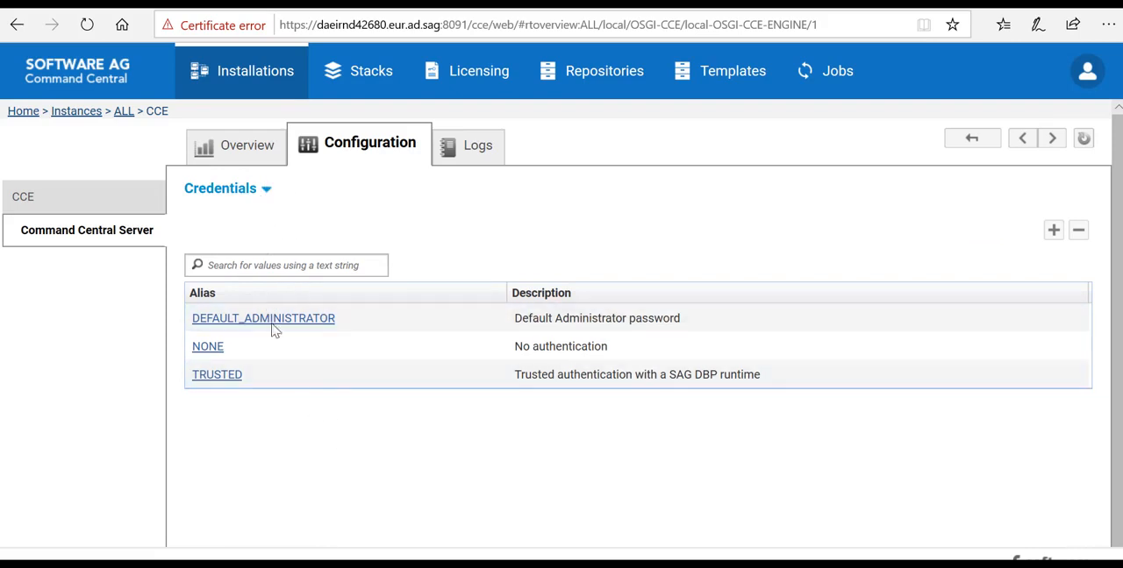
click(267, 191)
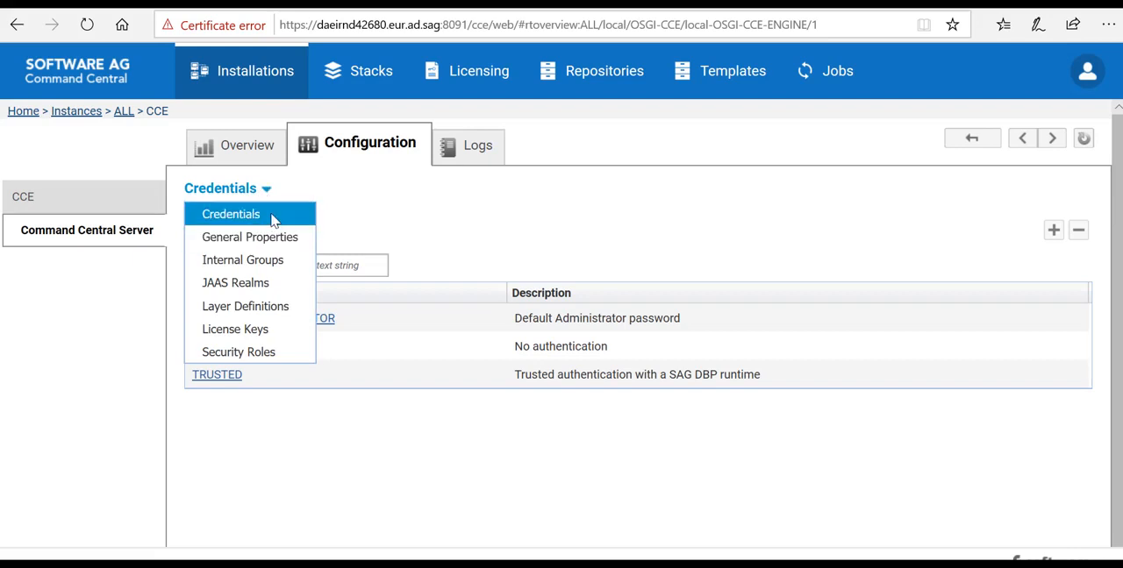
click(568, 230)
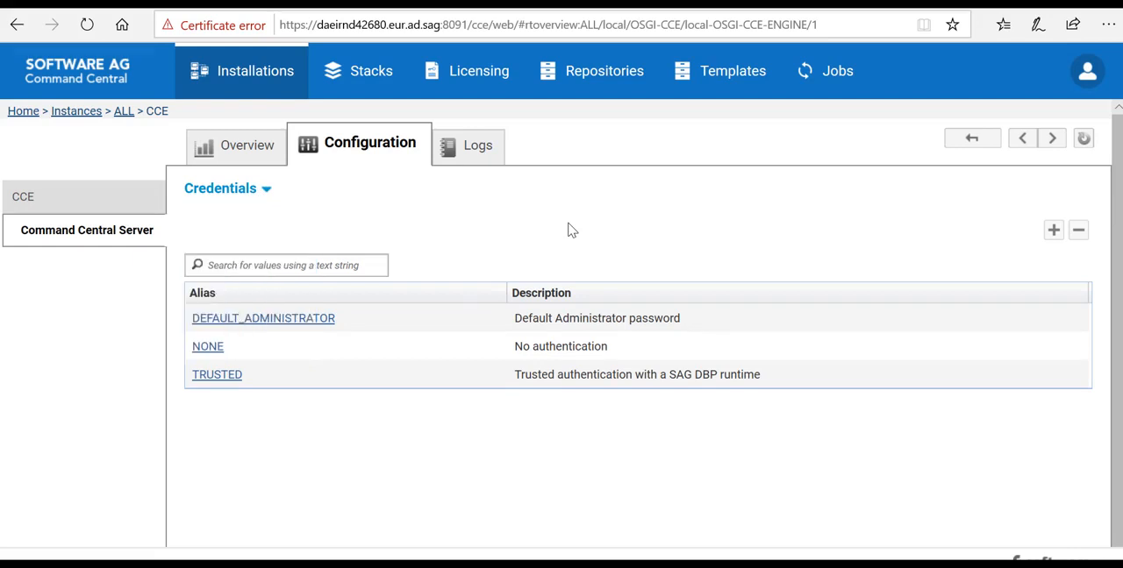
Step: Add a username-and-password credential with alias EmpowerUser and description "the user that connects to Empower"
click(1054, 231)
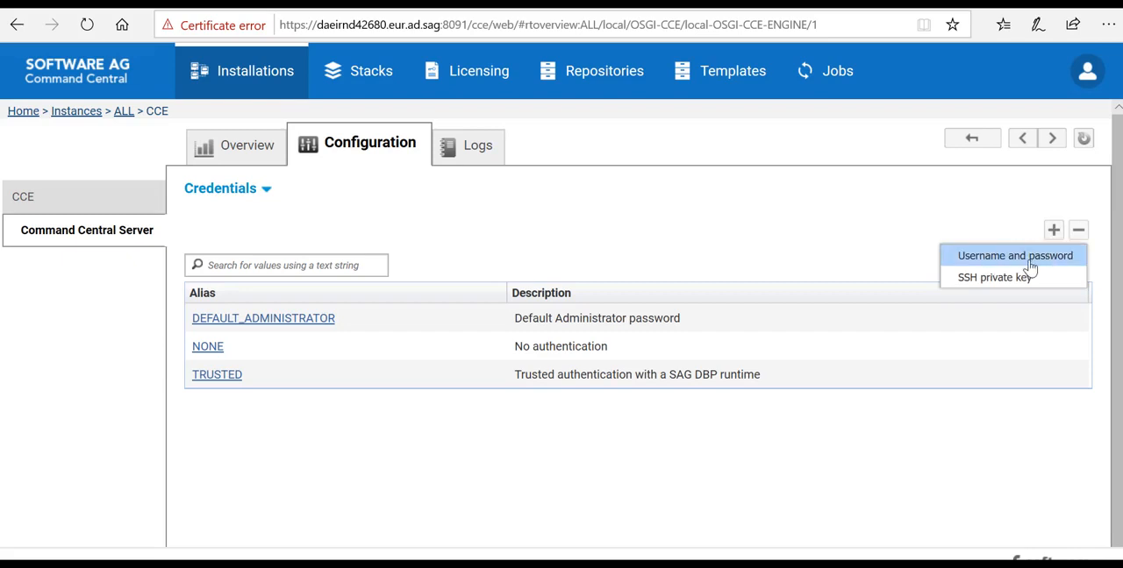
click(1026, 256)
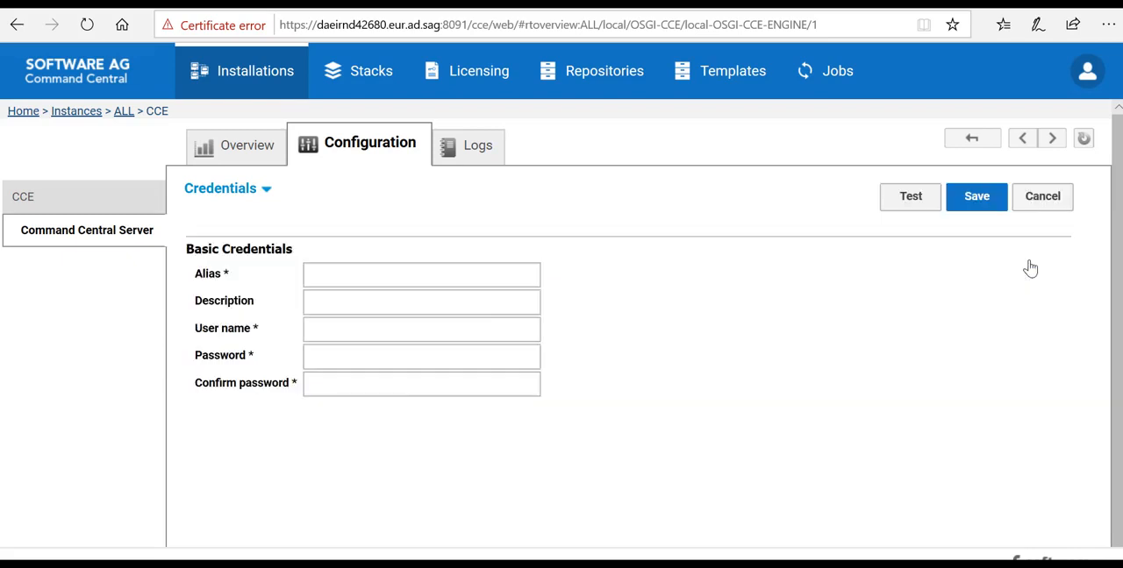
click(458, 281)
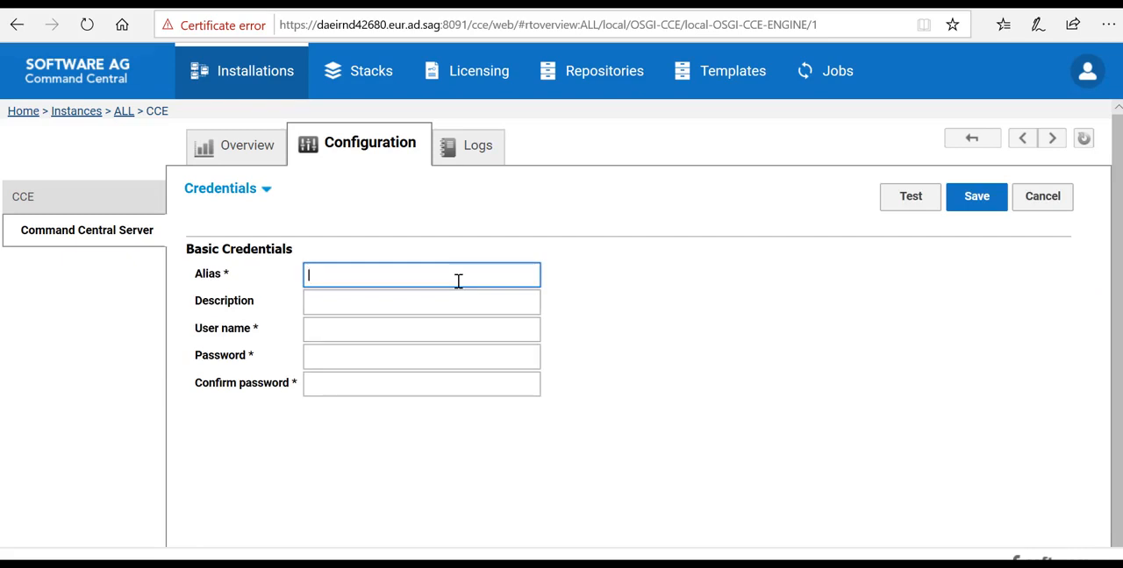
text(EmpowerUser)
key(Tab)
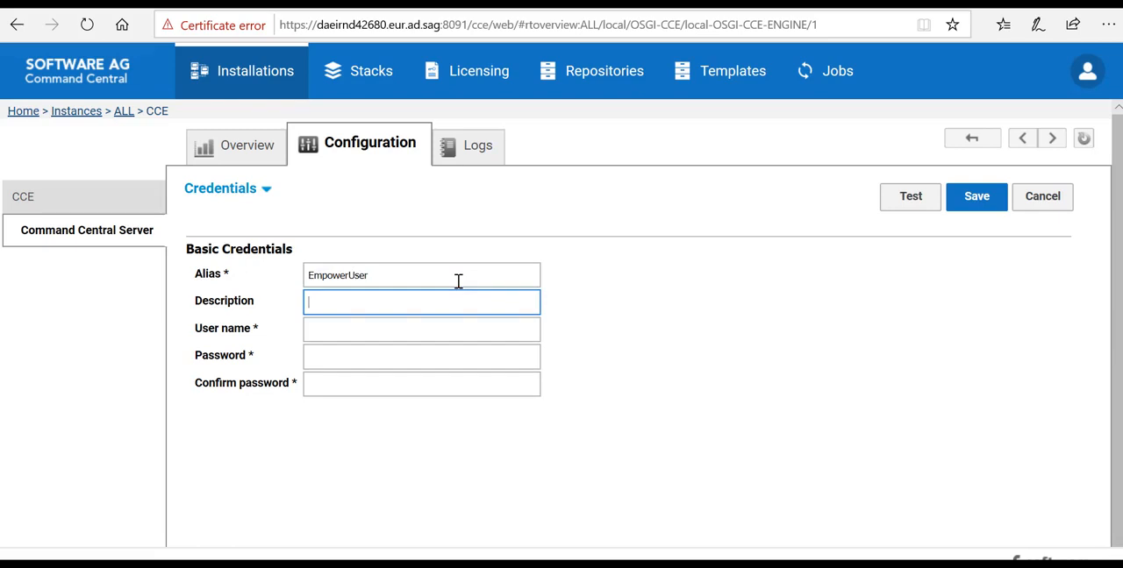
text(the)
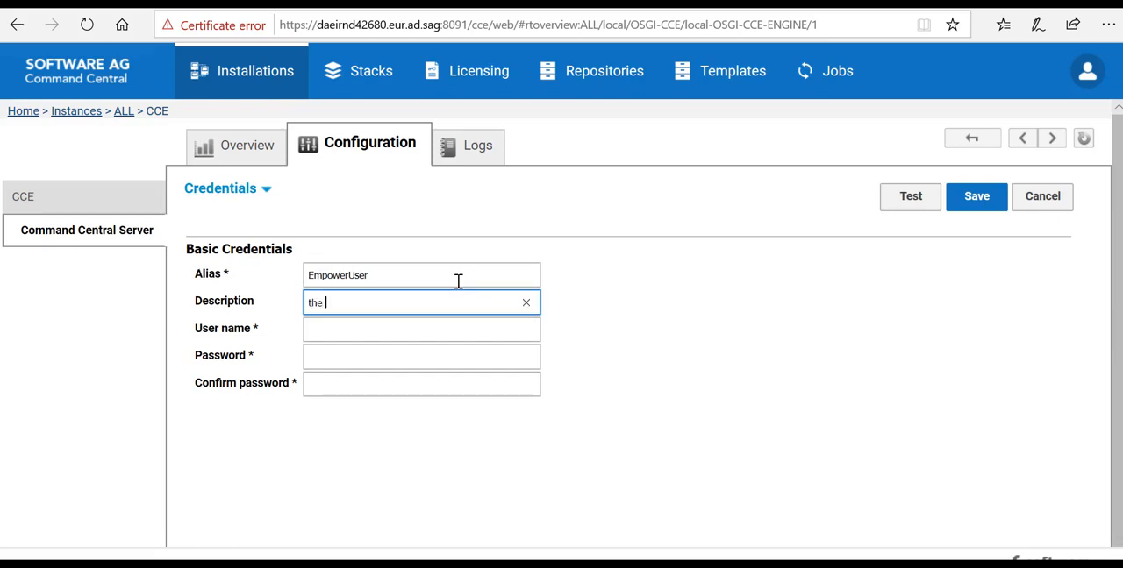
text( user that connects to Empower)
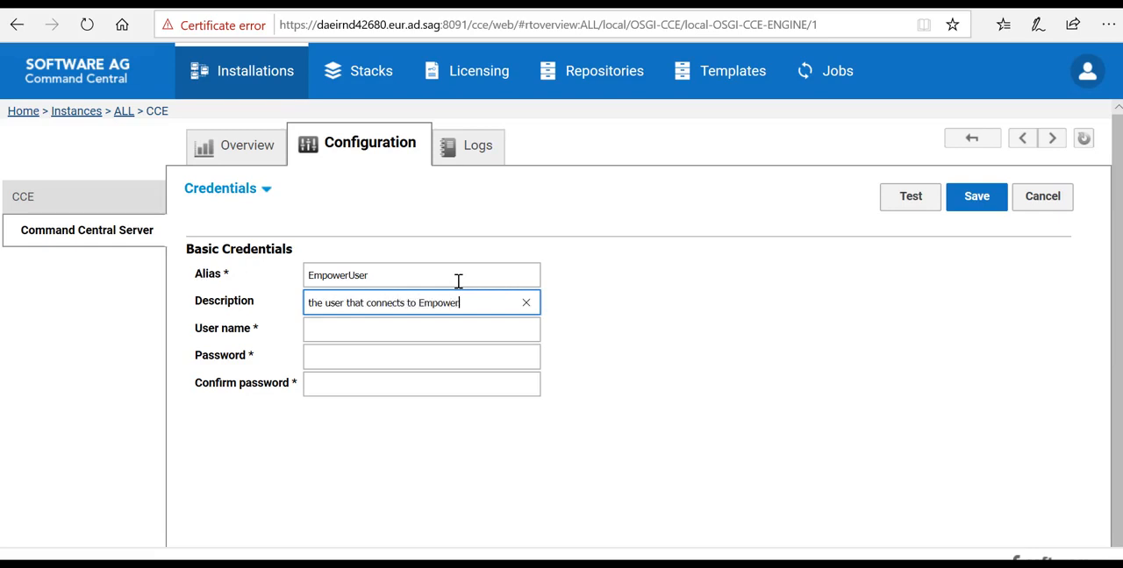
Step: Fill in the credential's user name with the Empower account e-mail, enter and confirm the account password, and save it
key(Tab)
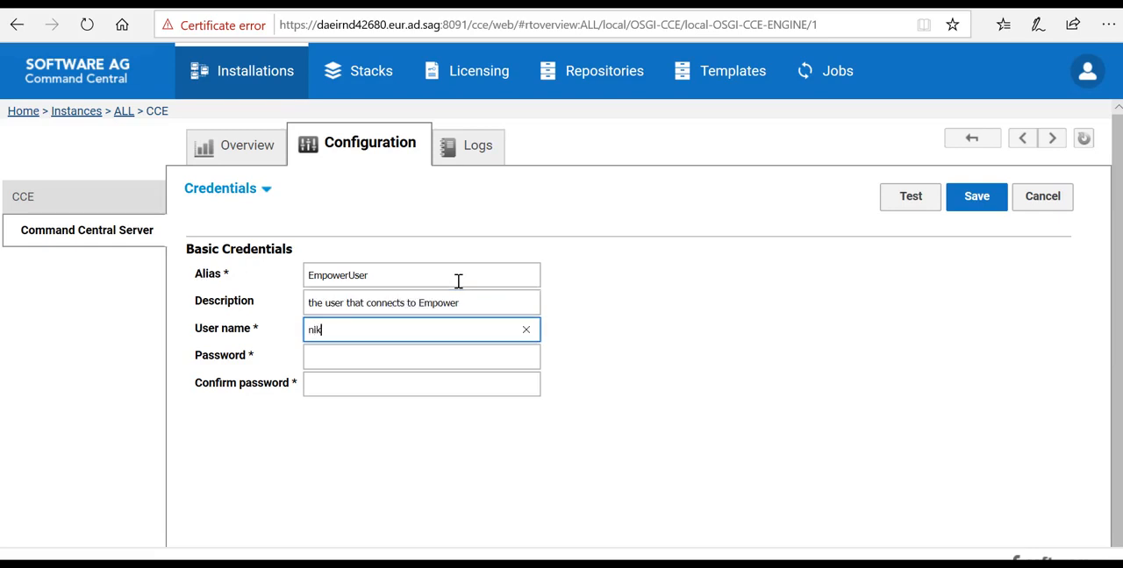
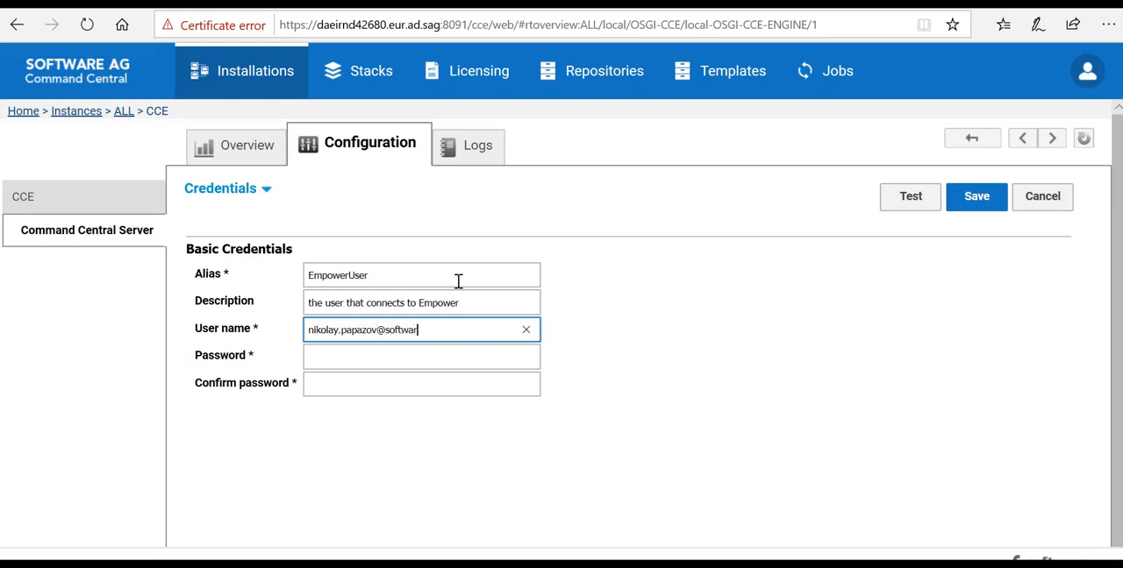
key(Tab)
key(ctrl+v)
key(Tab)
key(ctrl+v)
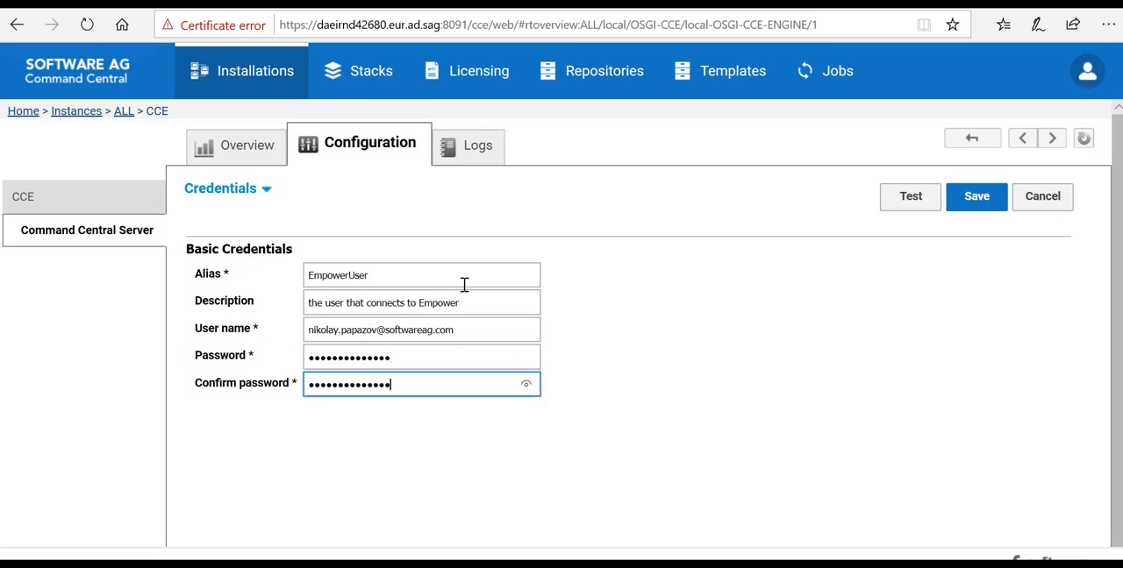
click(980, 201)
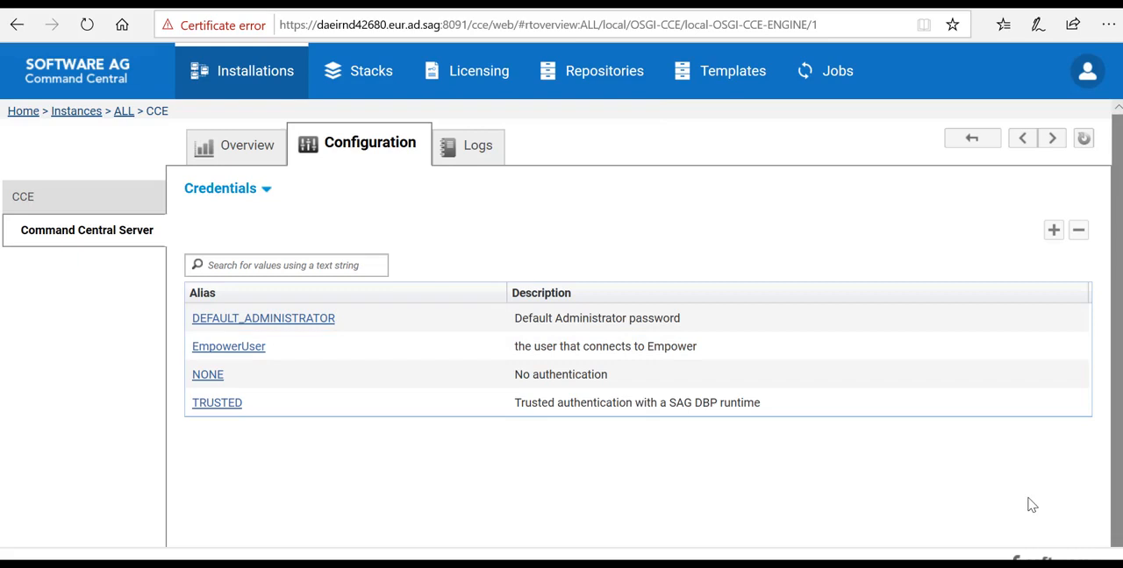
Step: Start a product connection to Software AG Repositories for release 10.5 using the EmpowerUser credentials
click(613, 79)
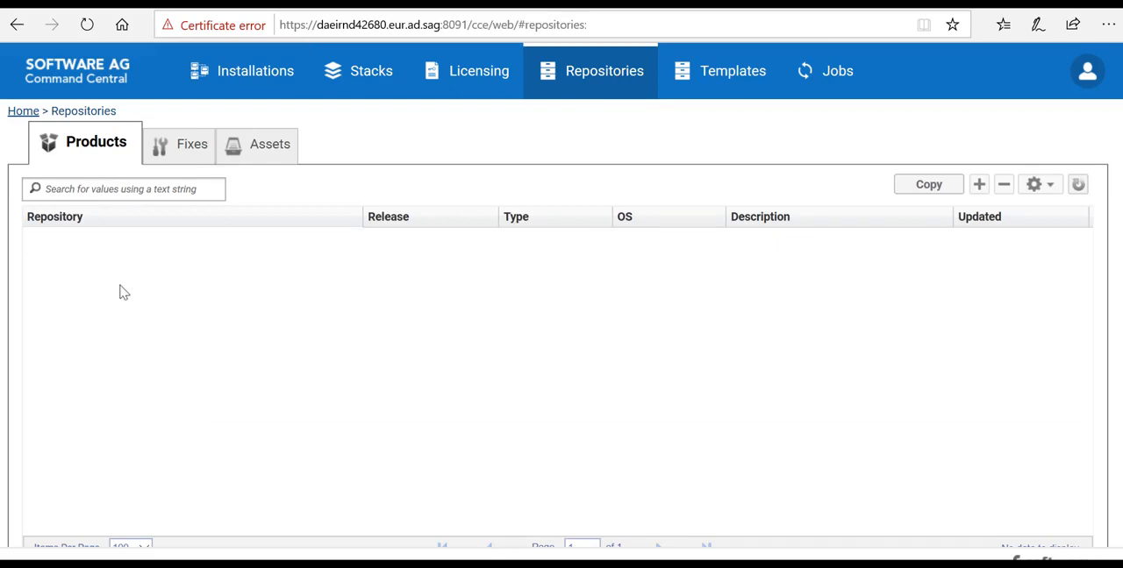
click(979, 185)
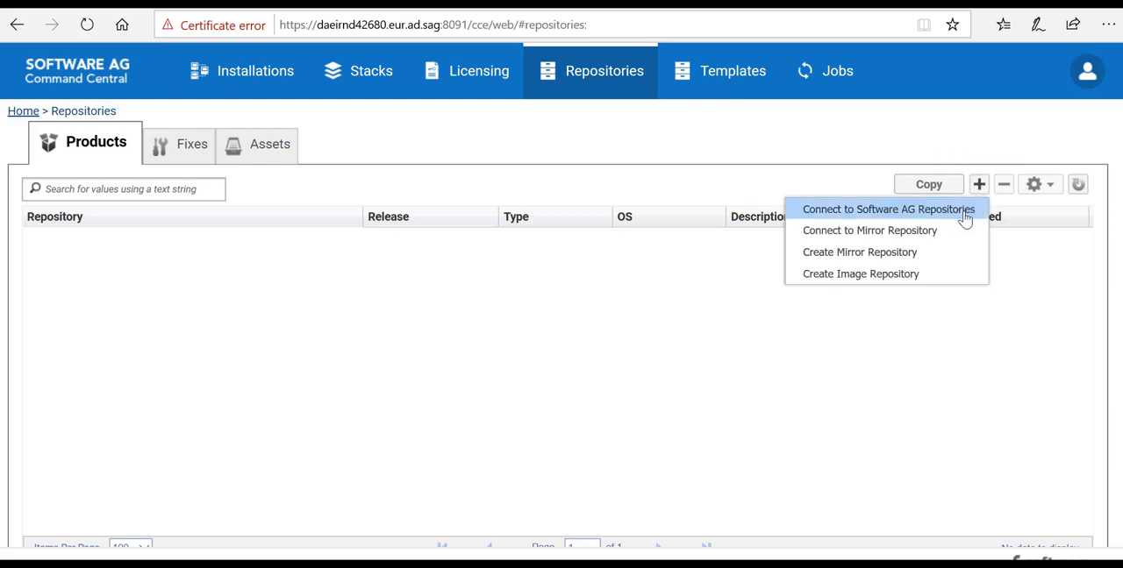
click(964, 219)
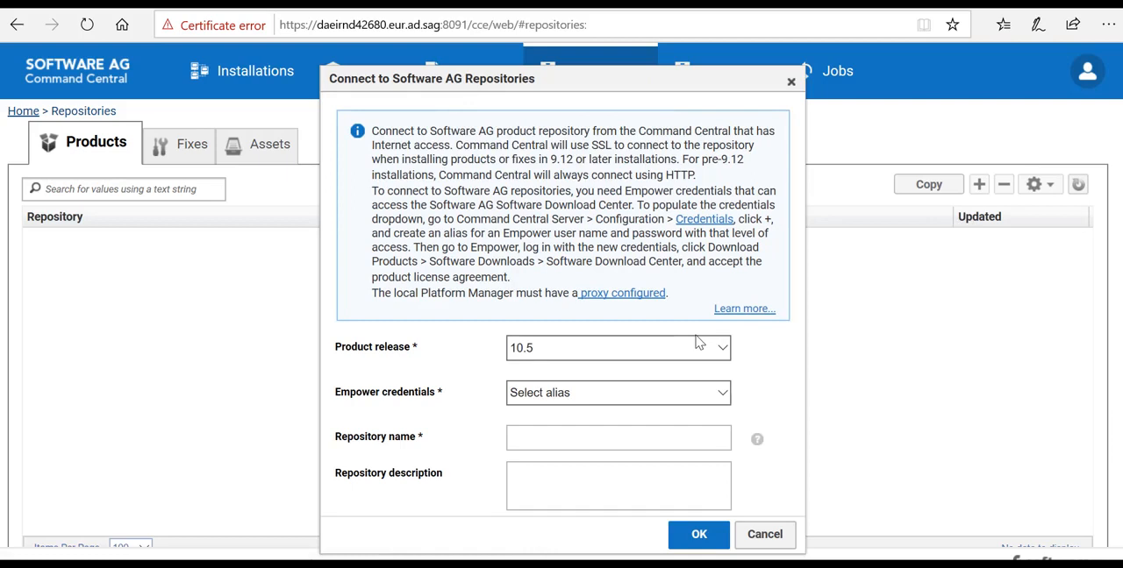
click(723, 348)
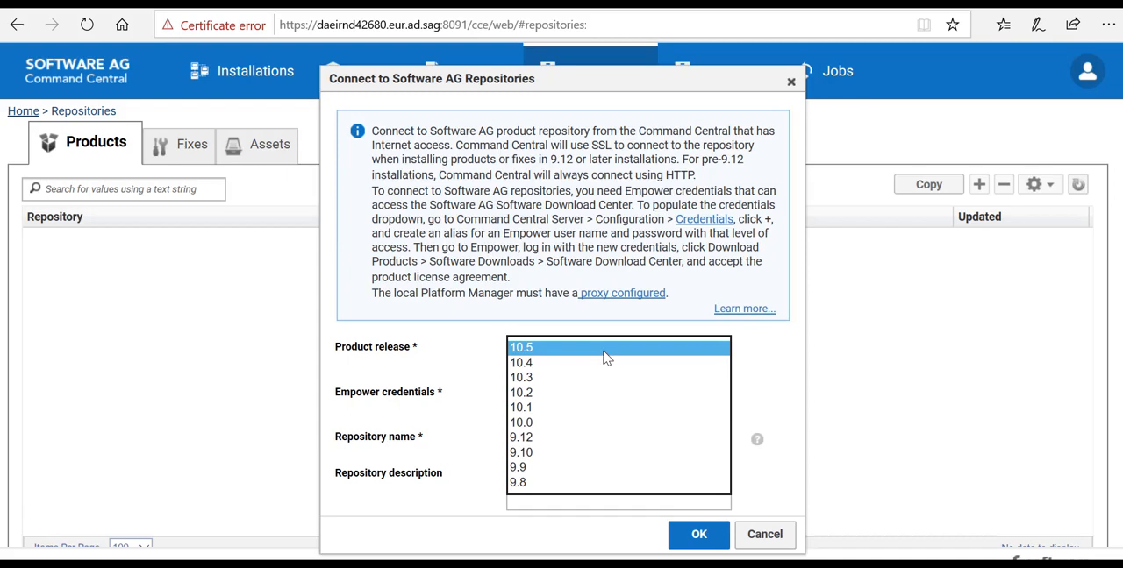
click(605, 356)
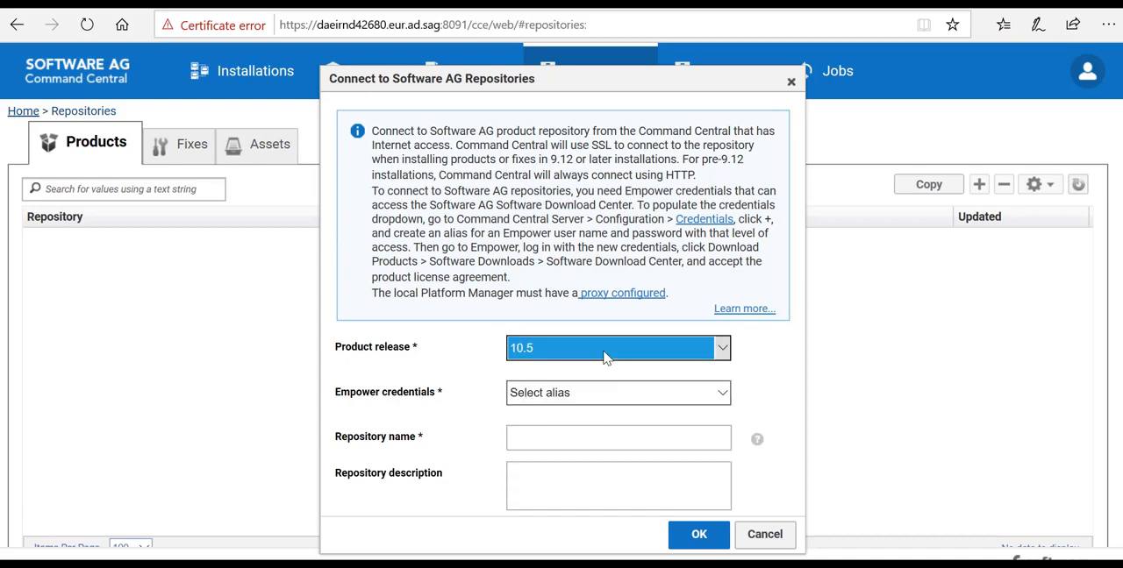
click(612, 405)
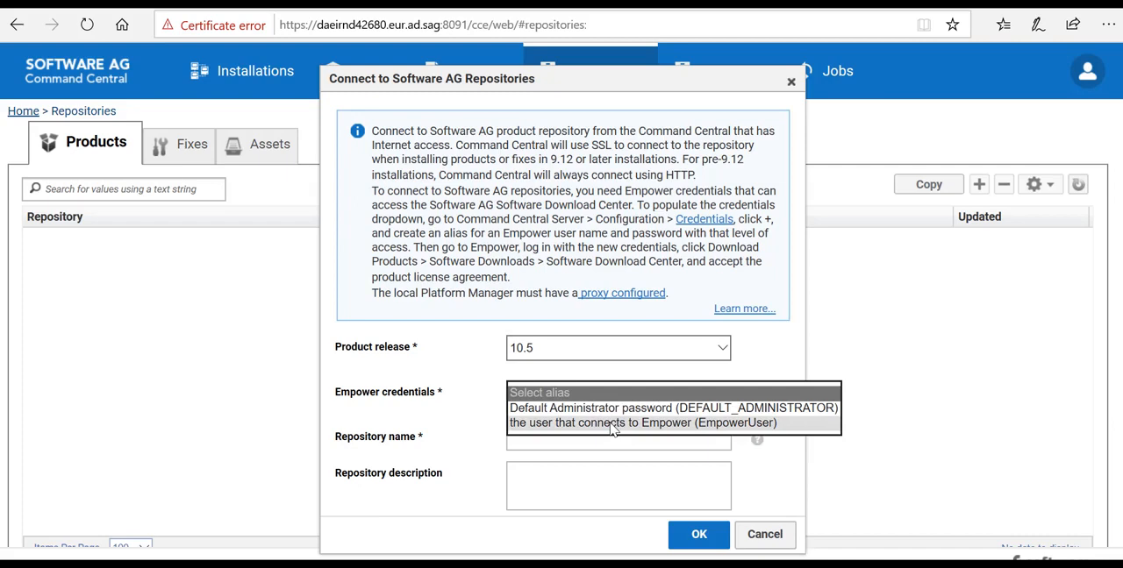
click(612, 424)
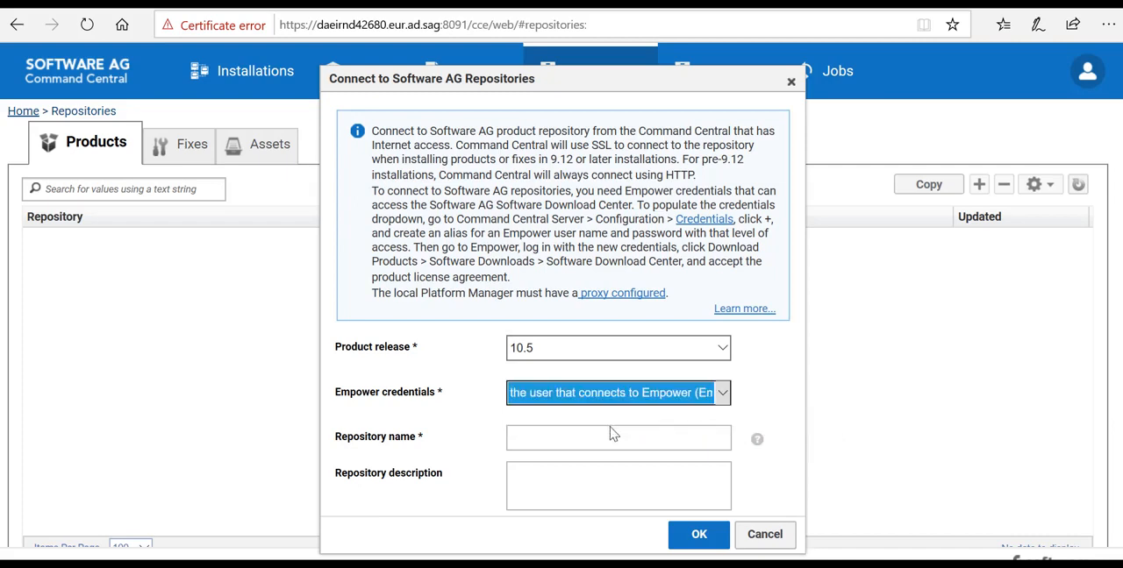
Step: Name the repository WebMethod105, describe it as "SAG products 105", and finish connecting it
click(608, 438)
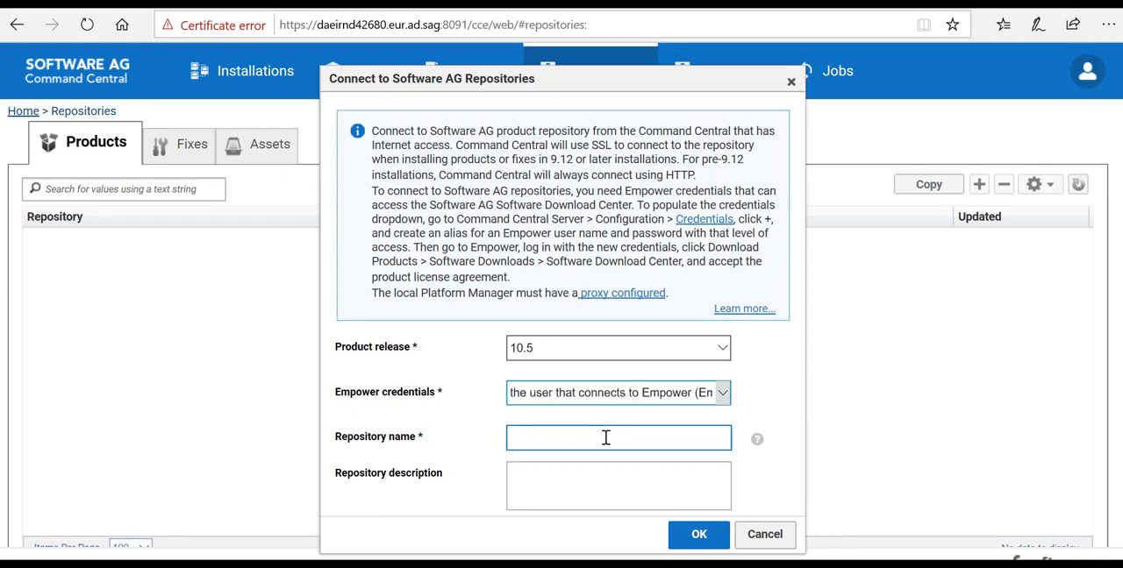
text(WebMethod105)
key(Tab)
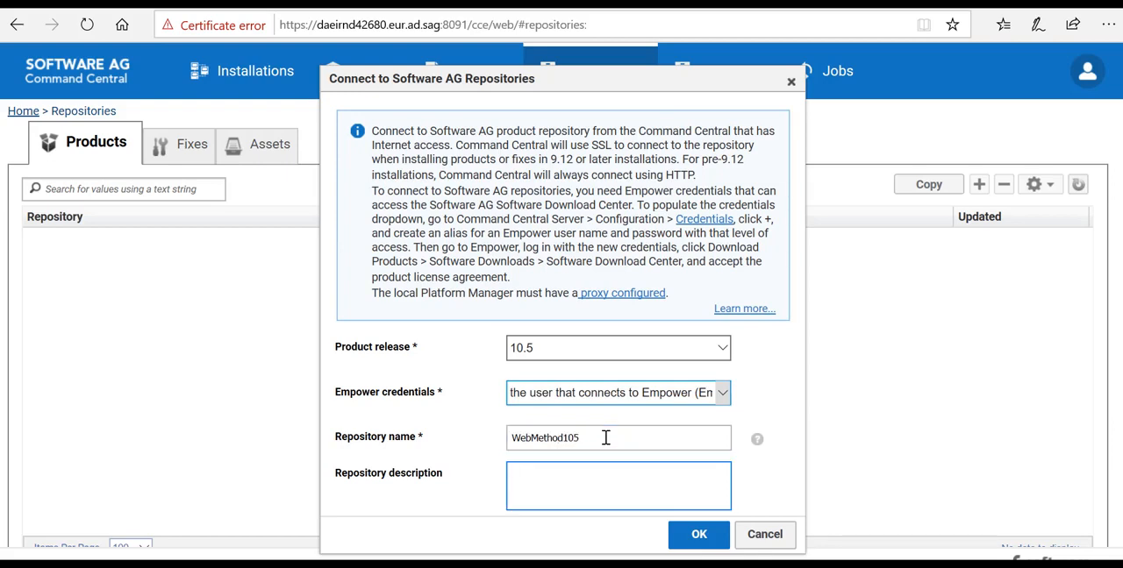
text(P)
key(BackSpace)
text(SAG products 1)
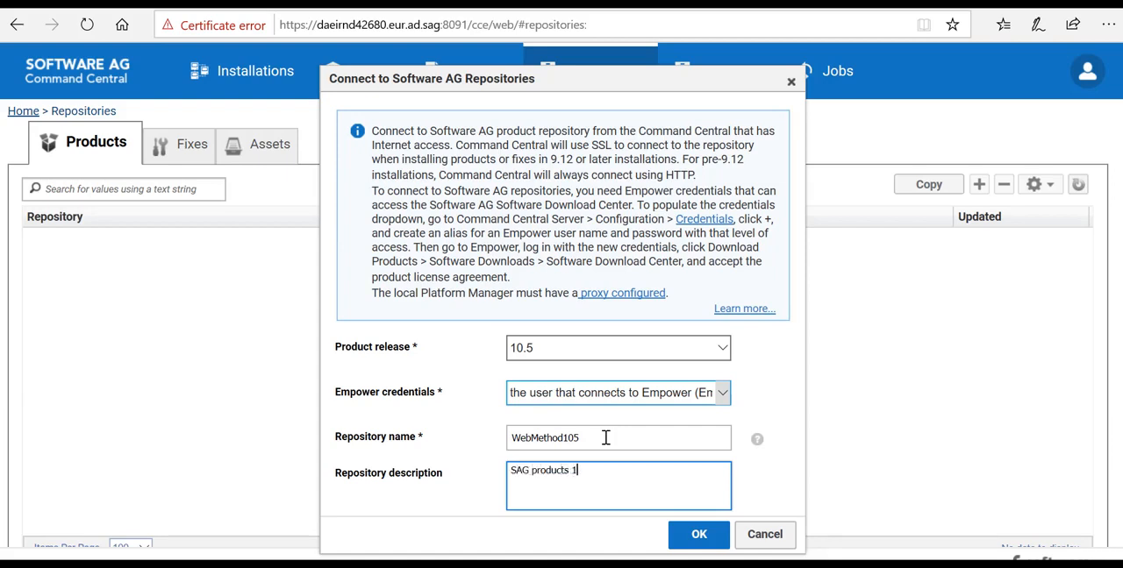
text(05)
click(699, 536)
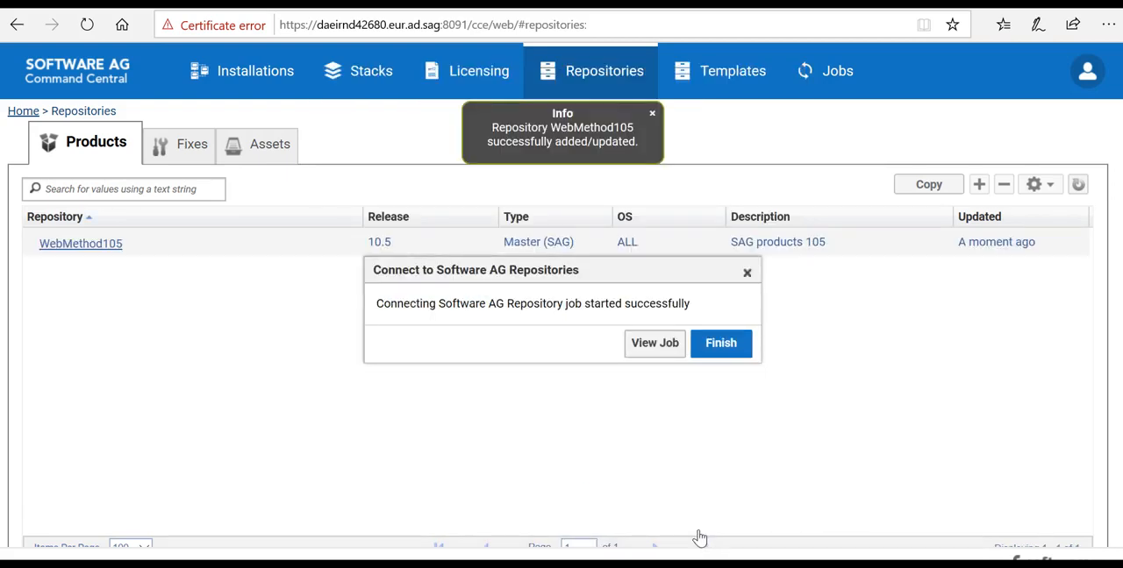
click(721, 347)
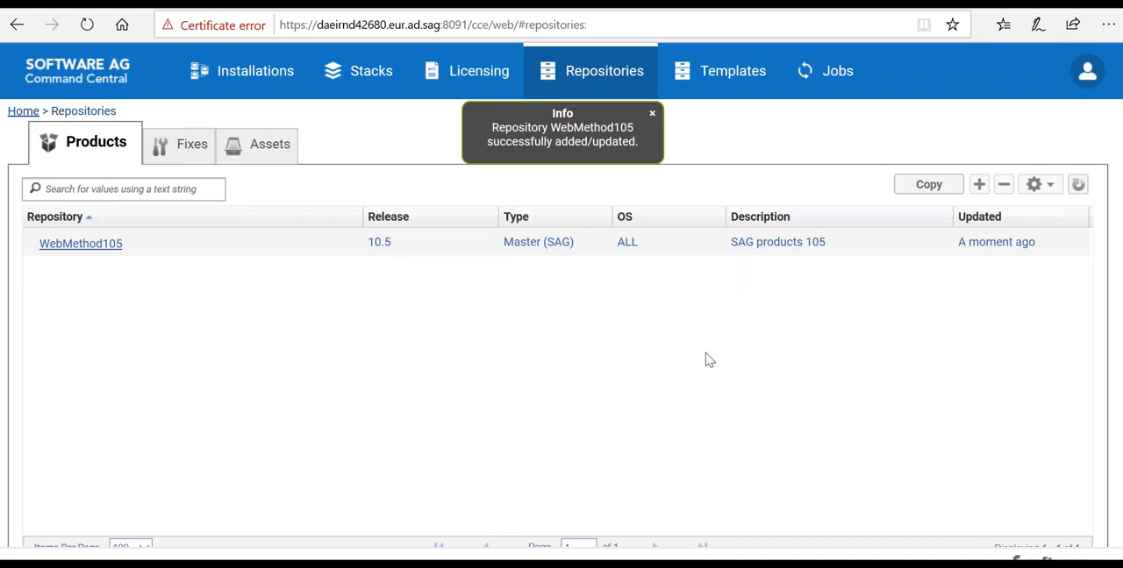
Step: Display the WebMethod105 repository's products for Linux RHEL and SLES x86-64
click(81, 243)
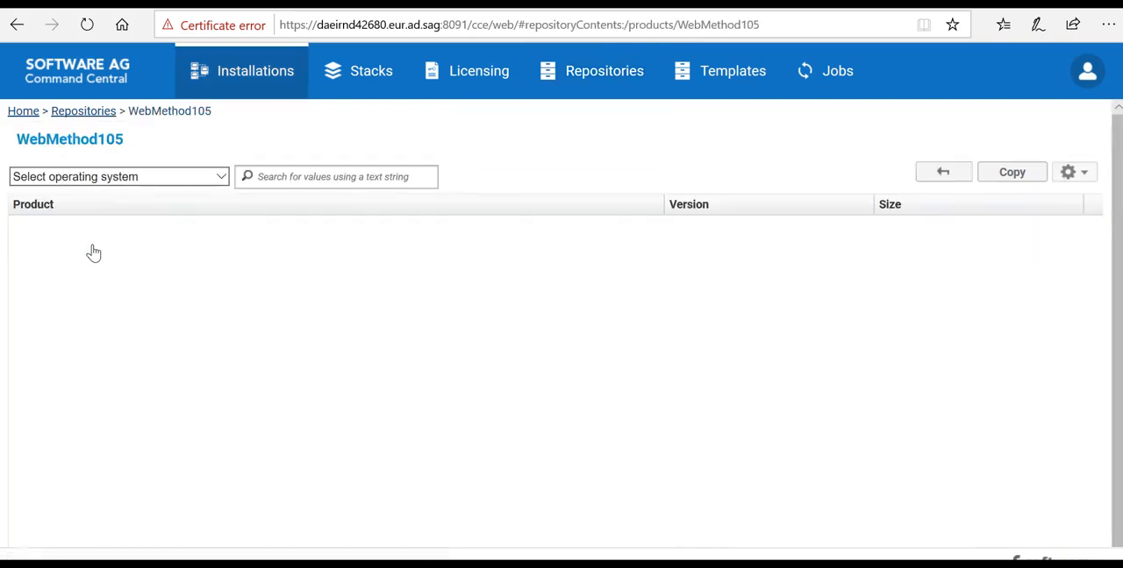
click(161, 183)
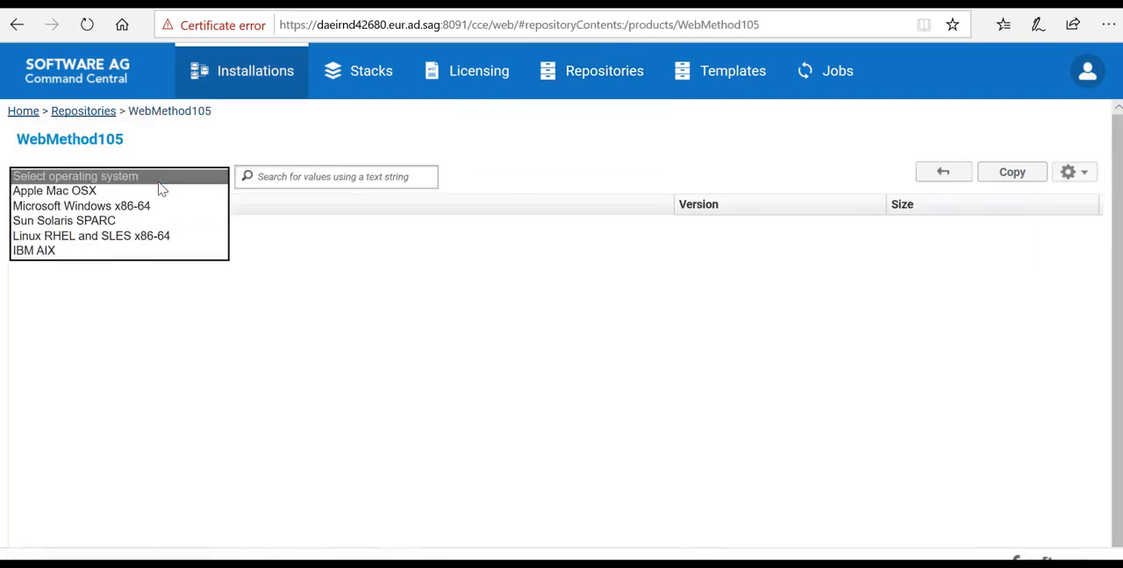
click(156, 237)
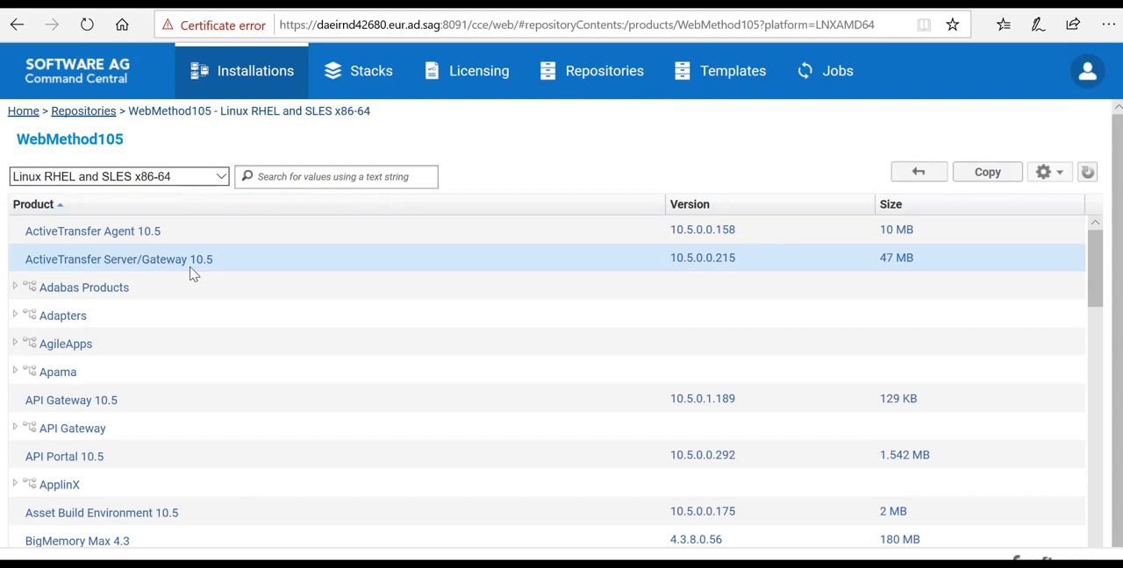
Step: Copy the product ID of API Gateway 10.5
click(700, 397)
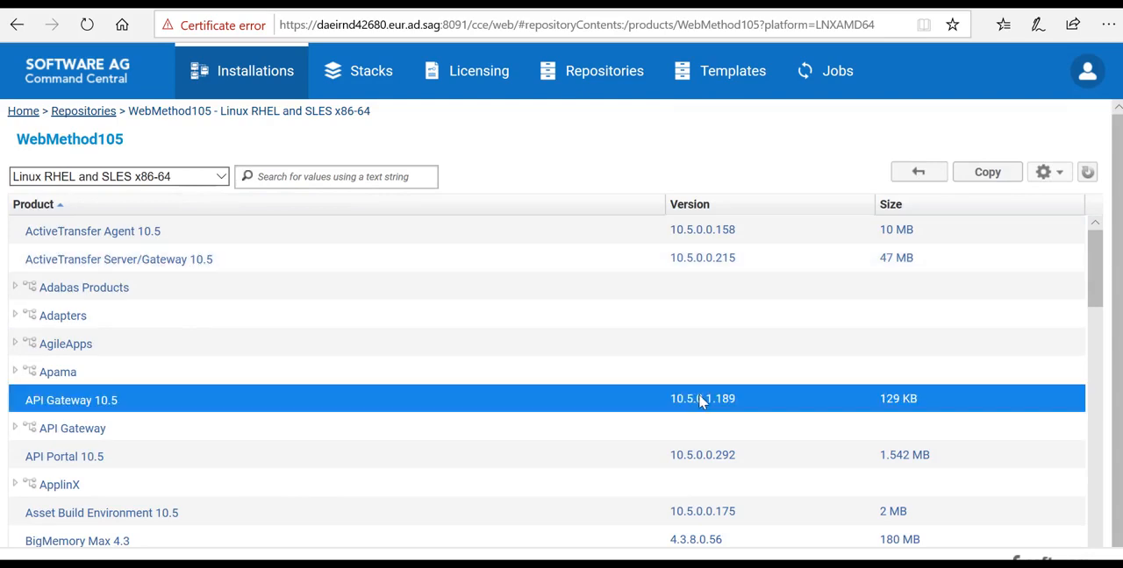
click(983, 178)
click(983, 176)
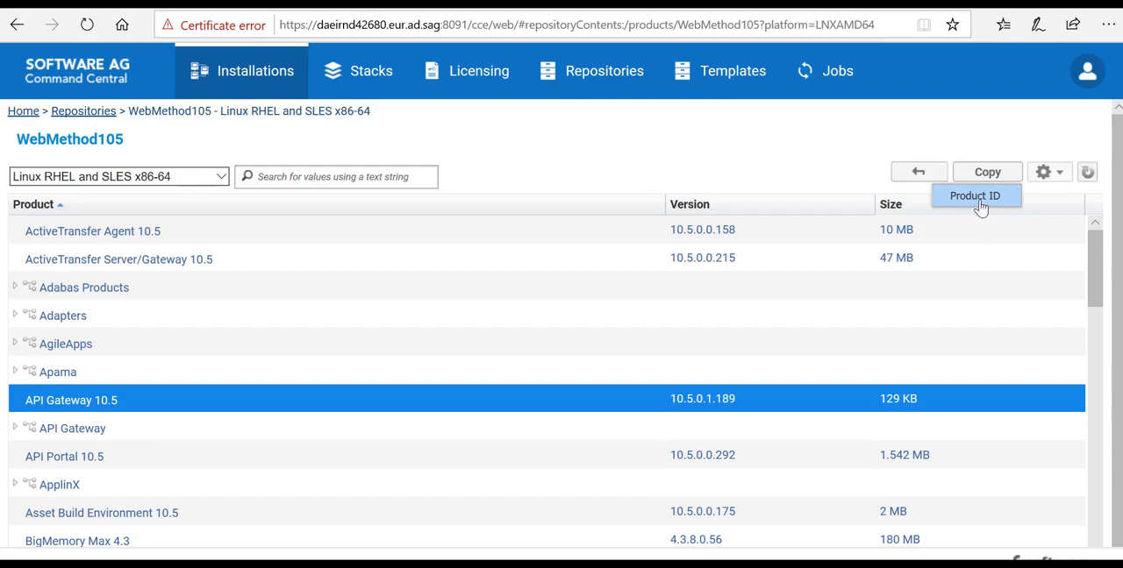
click(977, 198)
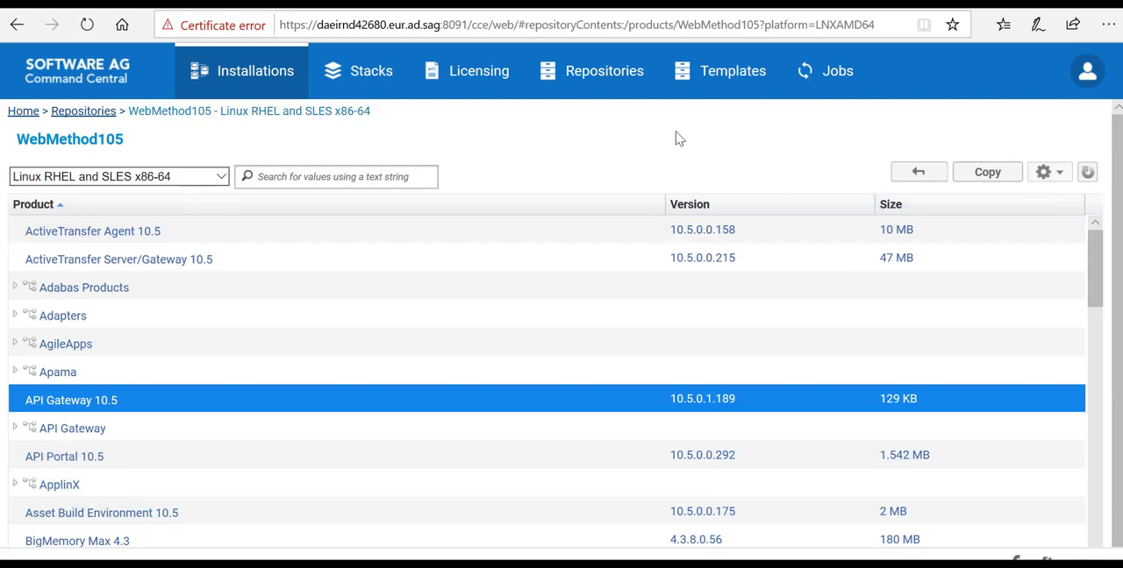
Step: Start a fix repository connection to Software AG Repositories using the EmpowerUser credentials
click(605, 78)
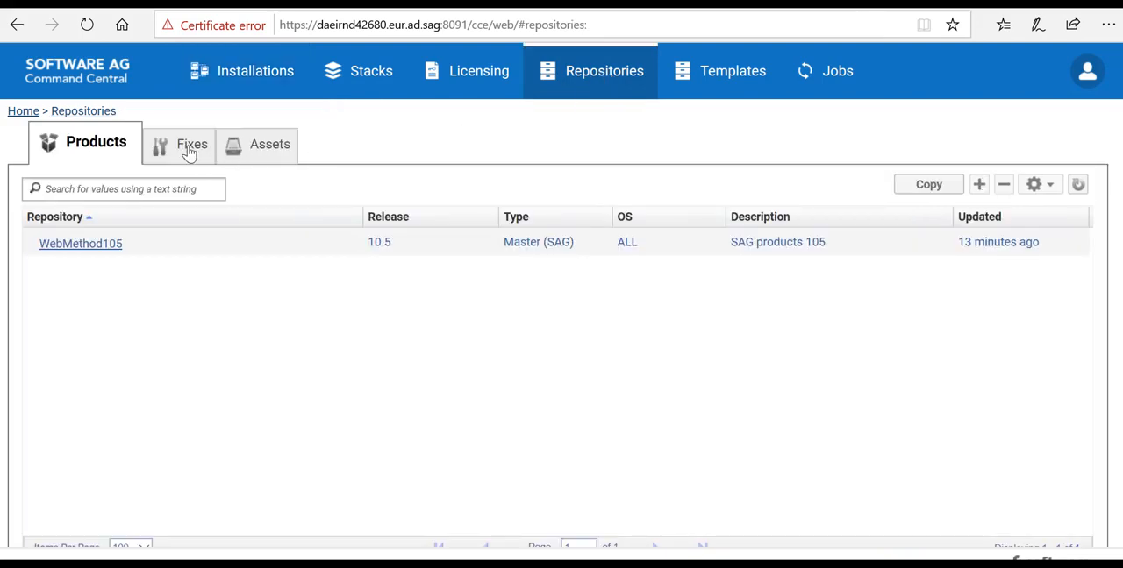
click(190, 151)
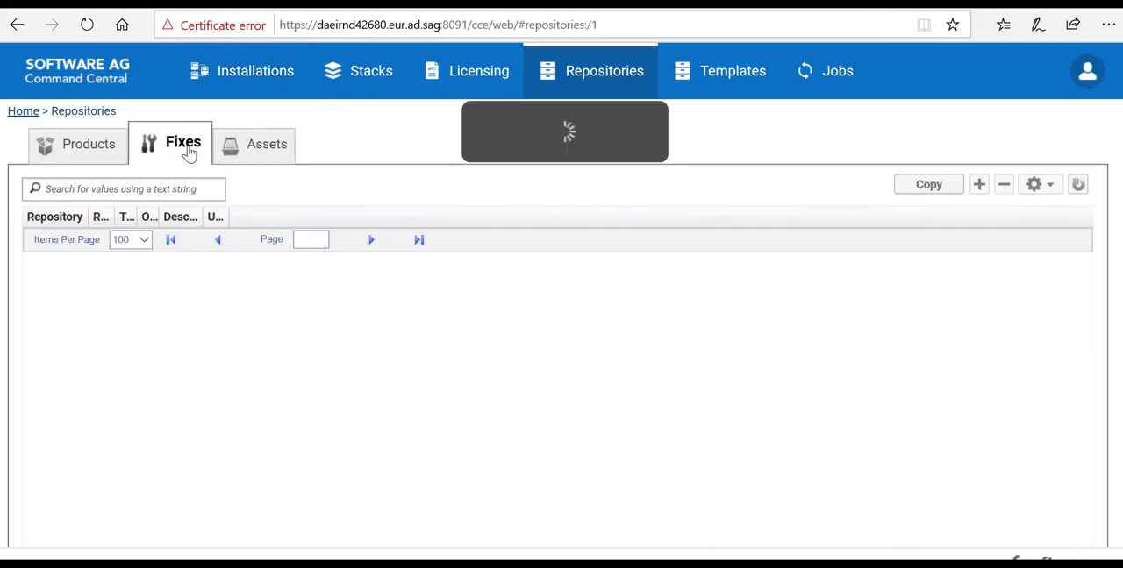
click(979, 186)
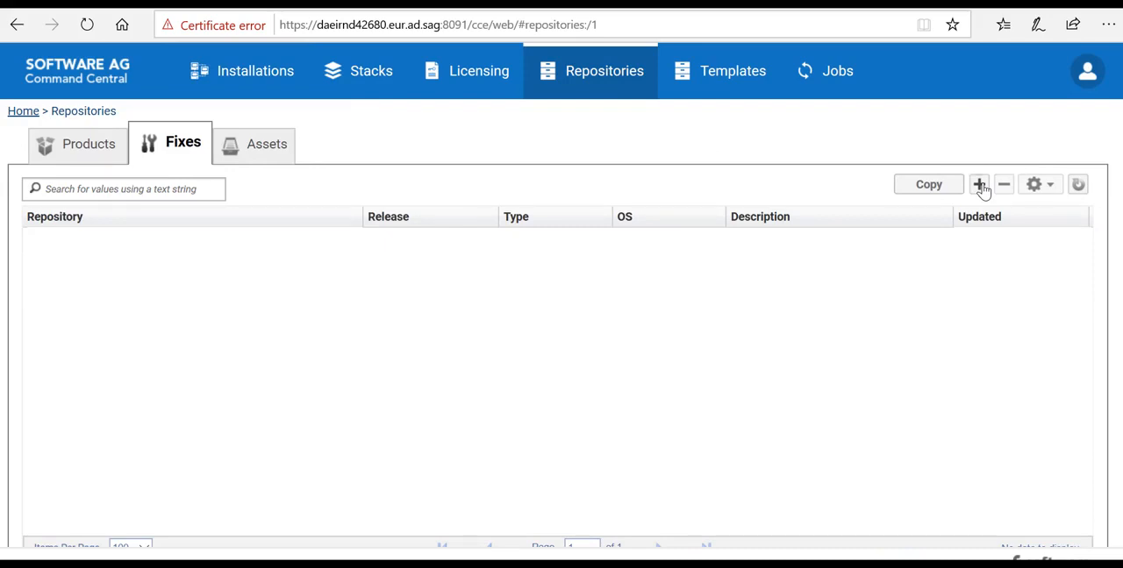
click(980, 186)
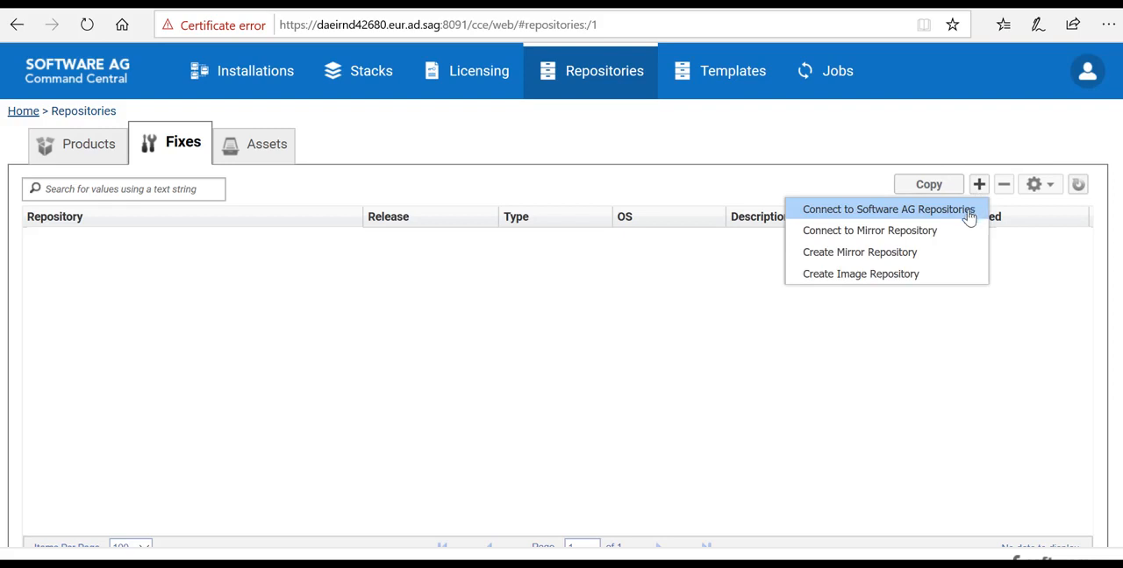
click(969, 217)
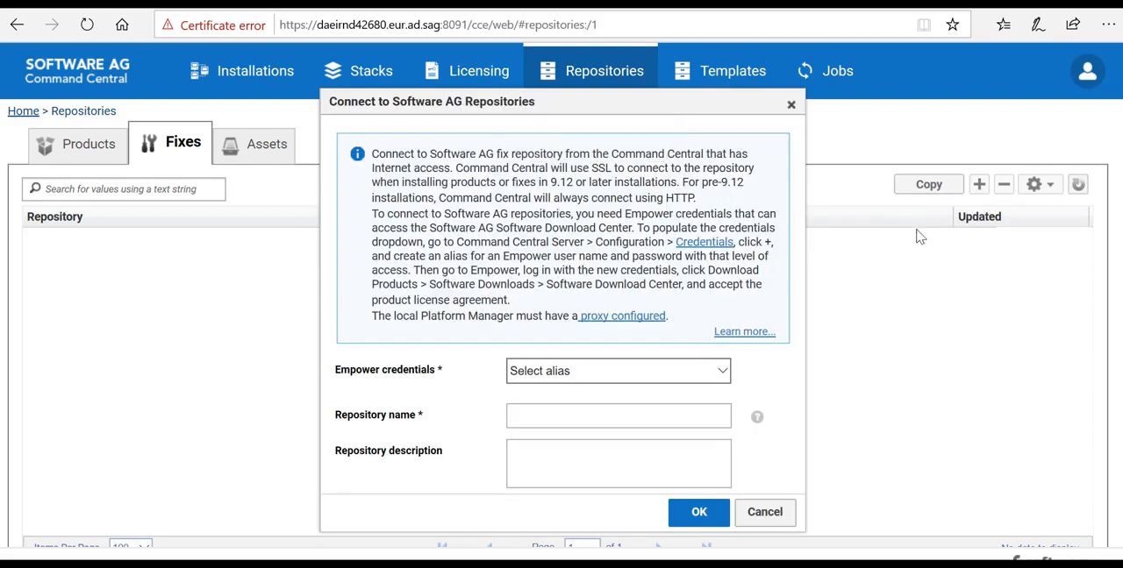
click(709, 378)
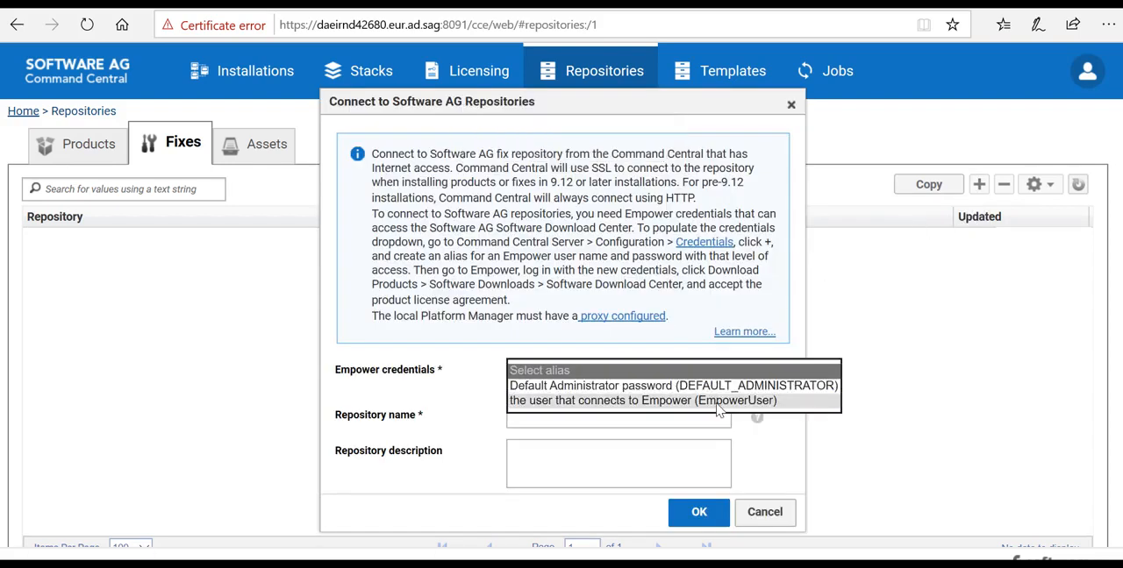
click(718, 401)
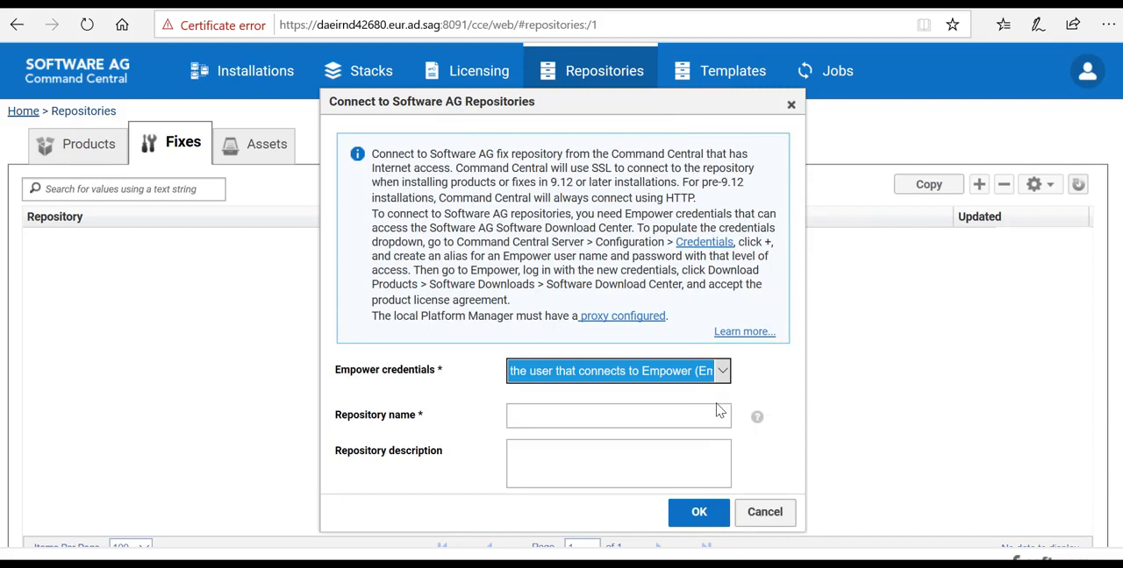
Step: Name the fix repository FixRepo, describe it as "Fixes Repository", and finish connecting it
click(667, 408)
text(Fix)
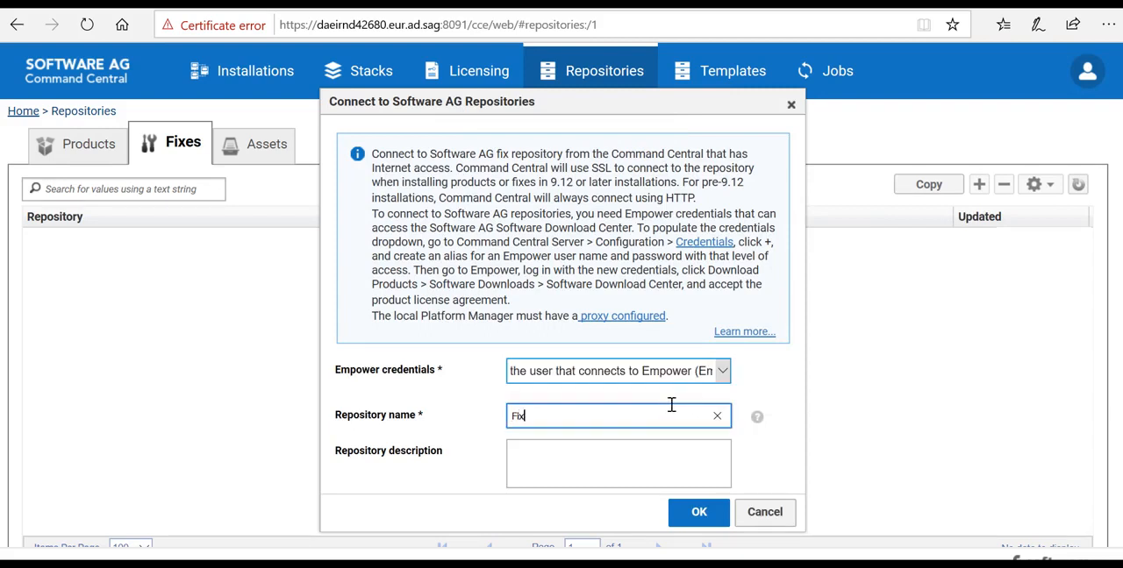
text(Repo)
click(681, 468)
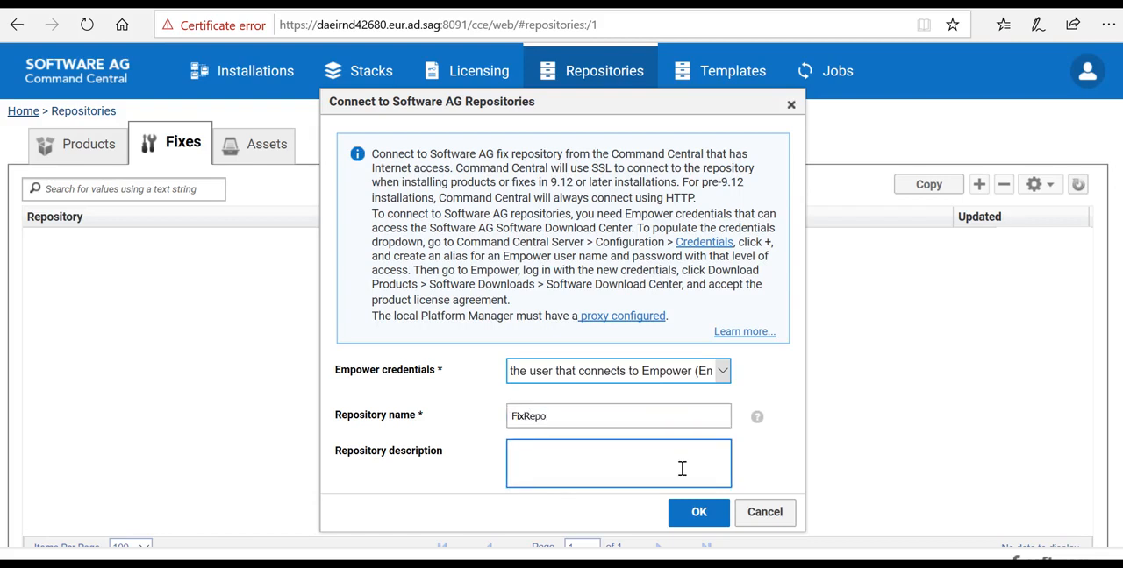
text(Fixes Repository)
click(702, 515)
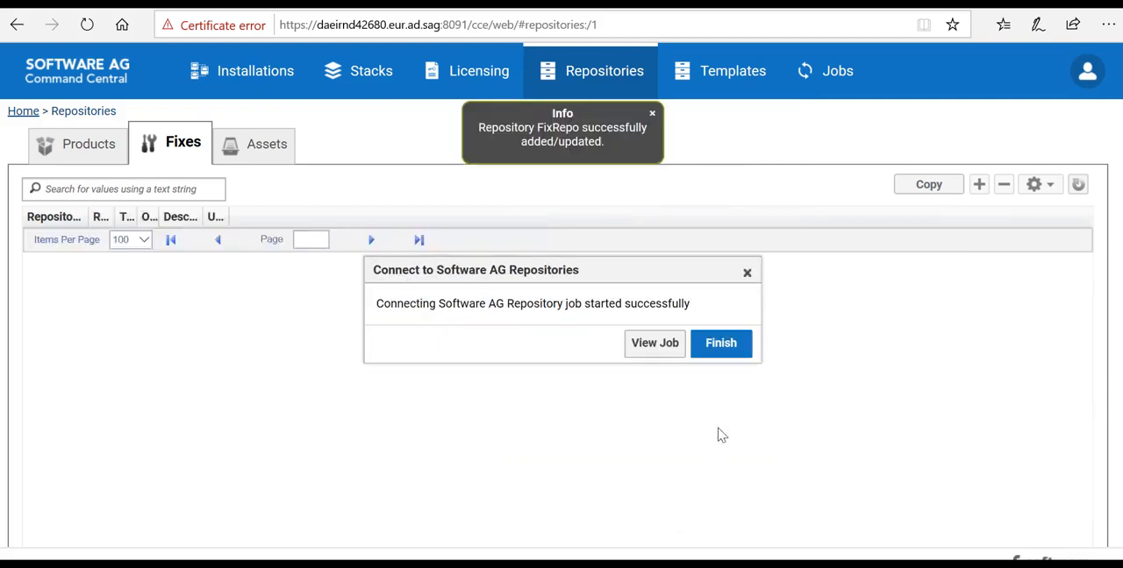
click(739, 348)
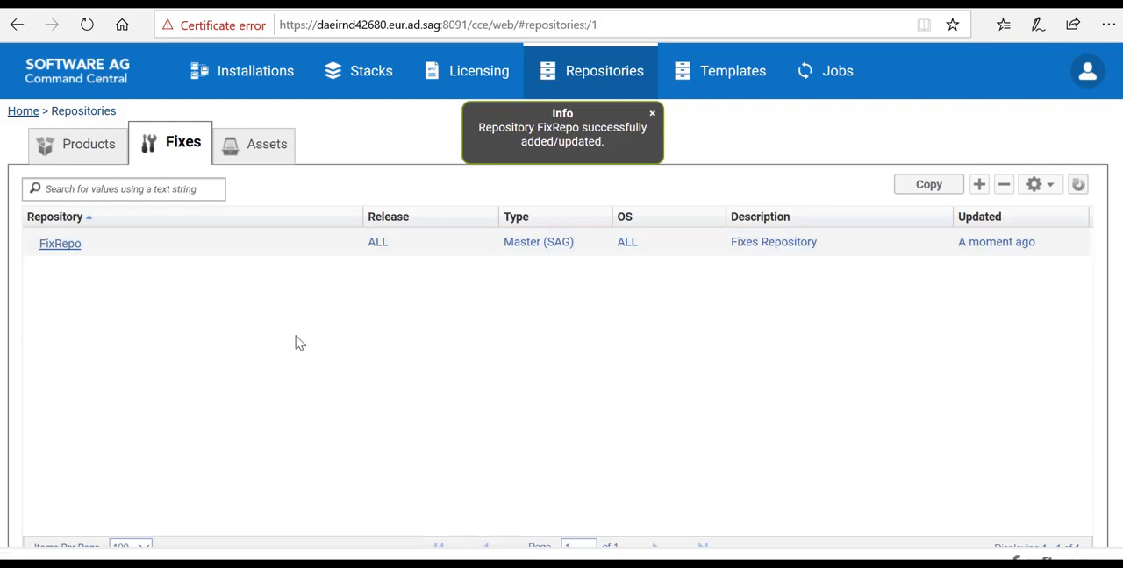
Step: Connect an asset repository named Templates to the Software AG default templates on GitHub
click(272, 151)
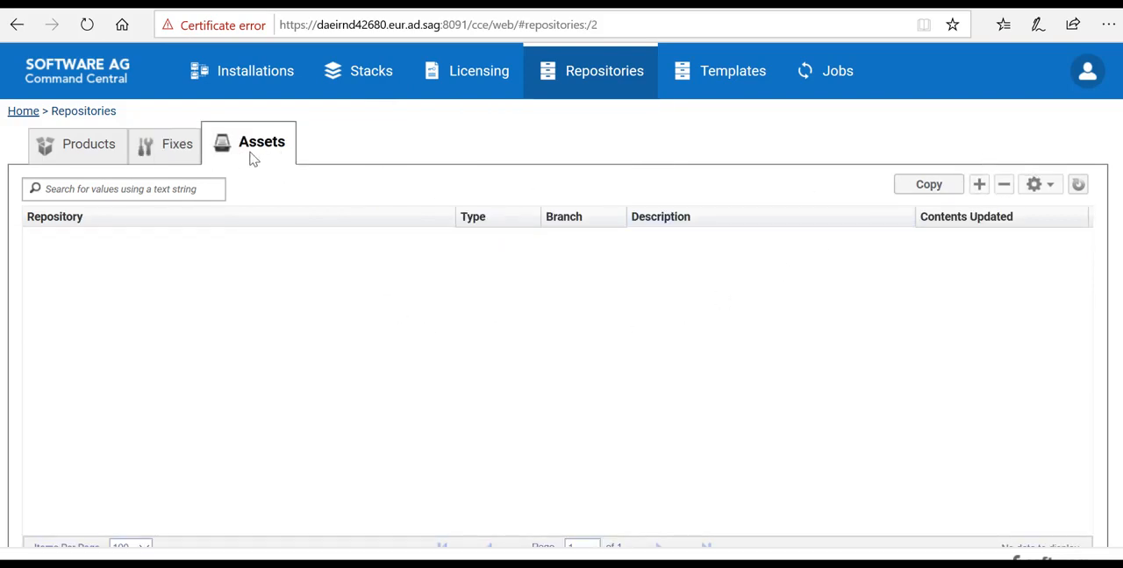
click(981, 186)
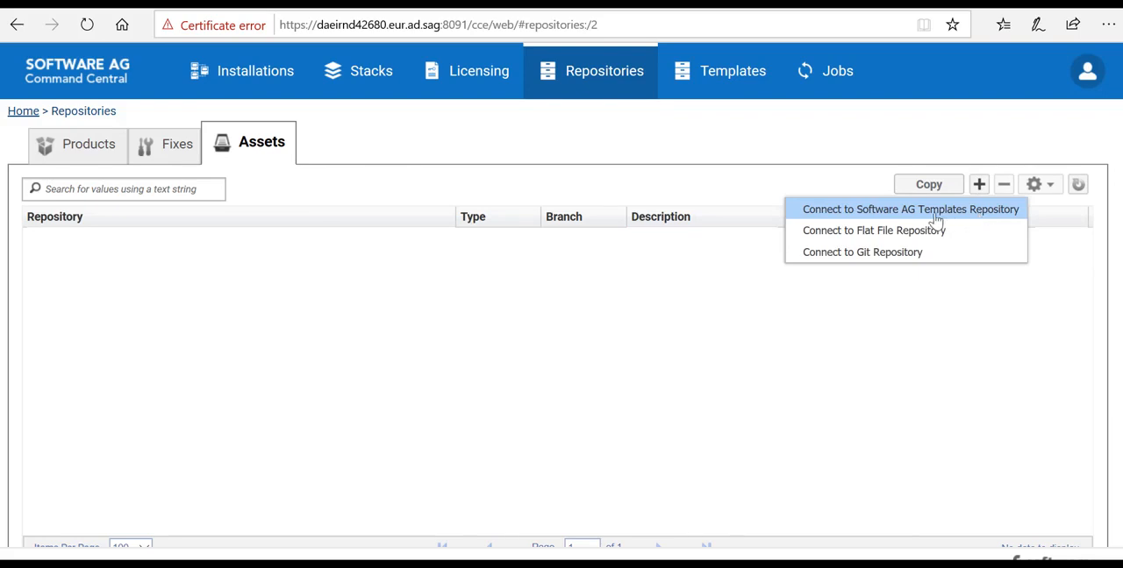
click(991, 217)
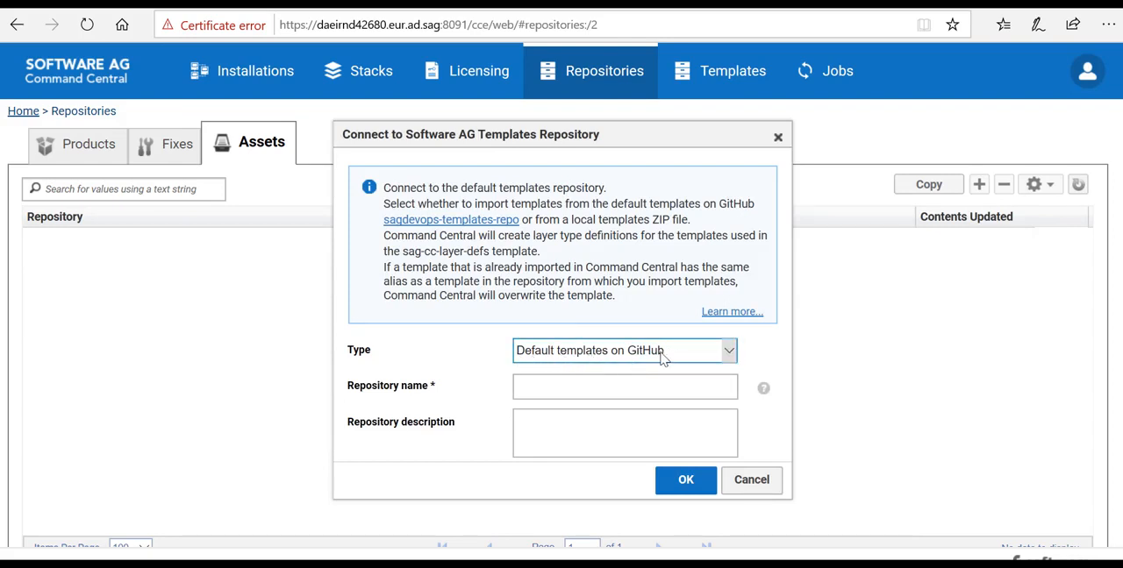
click(659, 395)
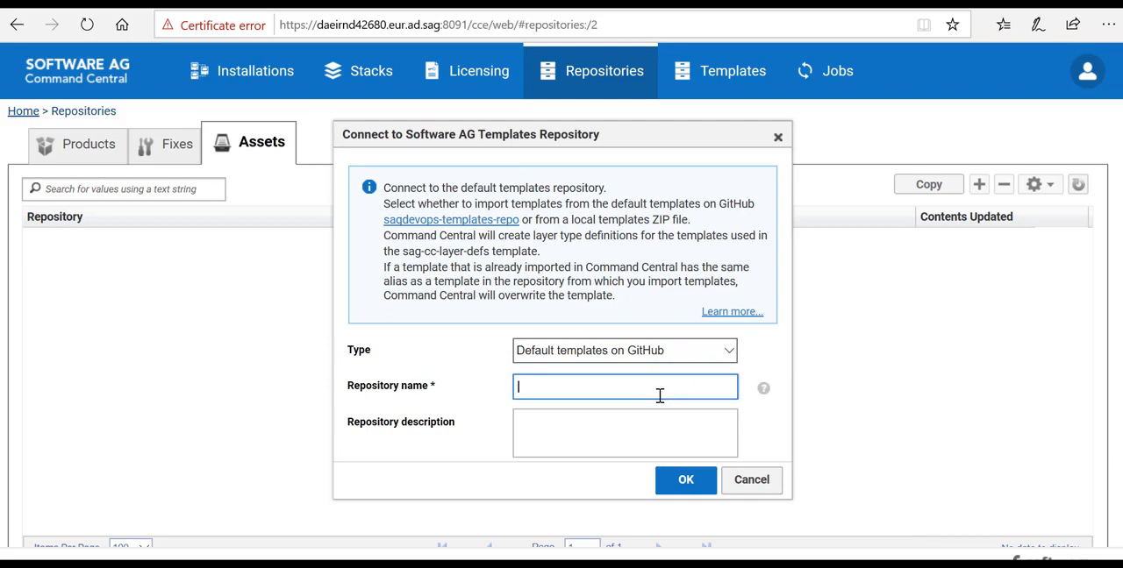
text(Templates)
click(701, 480)
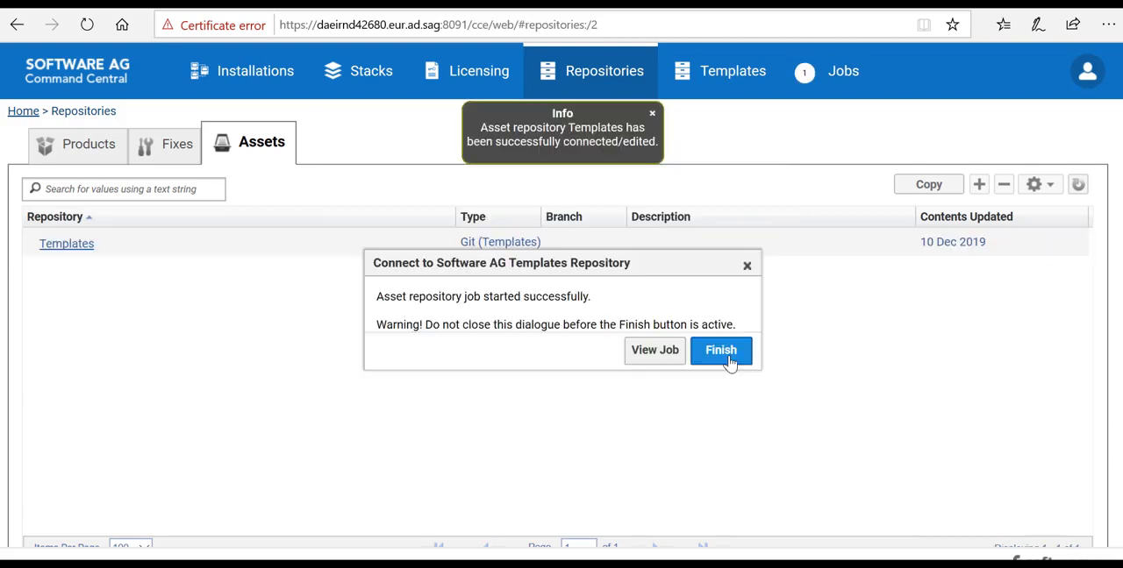
click(728, 360)
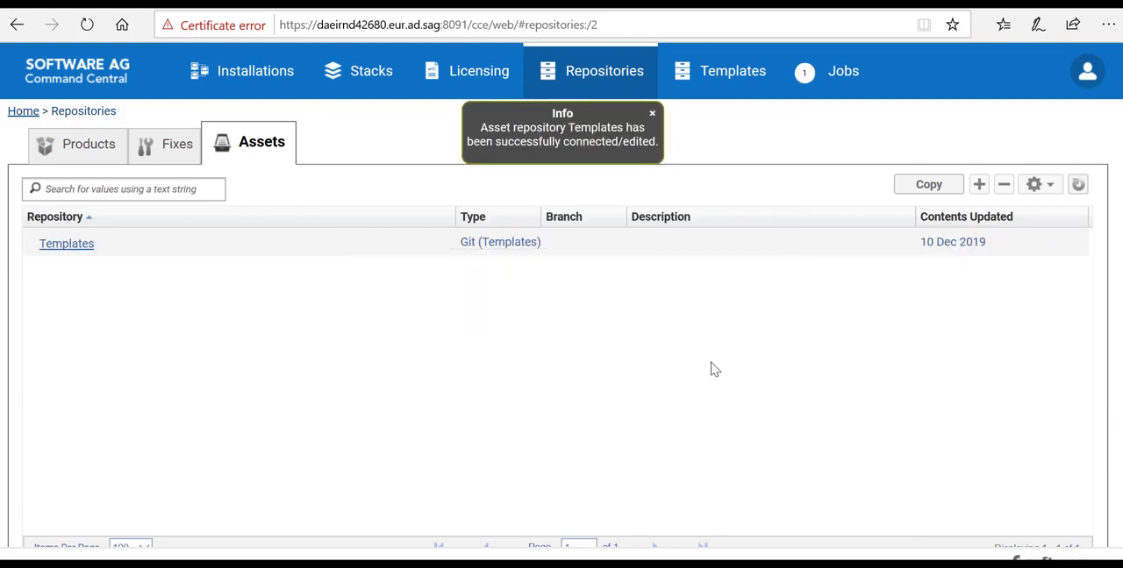
Step: Open the Templates asset repository and look through its composite assets
click(67, 245)
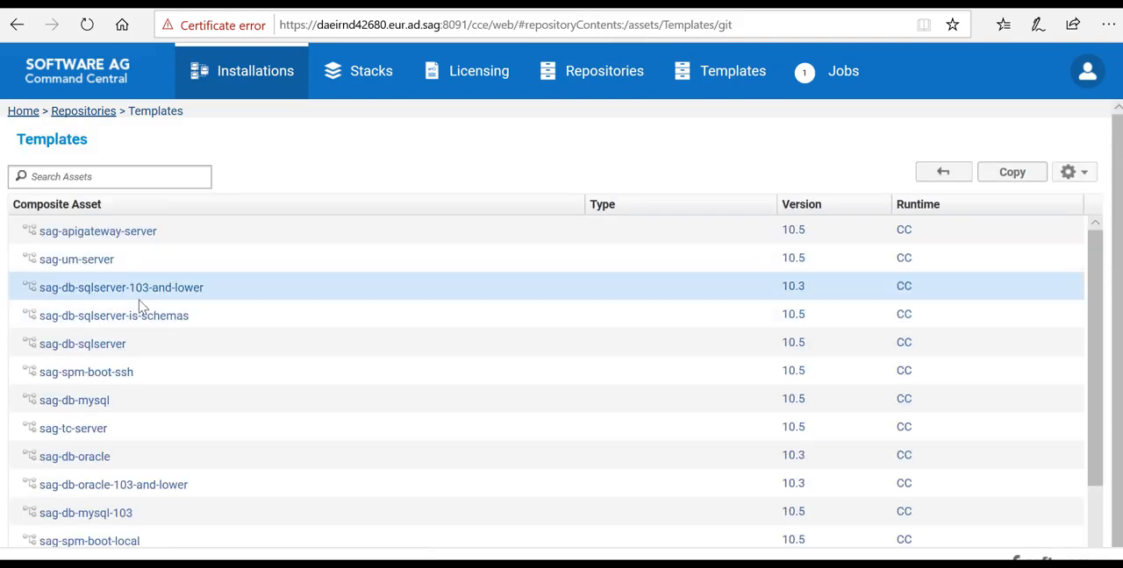
scroll(136, 300, down, 1)
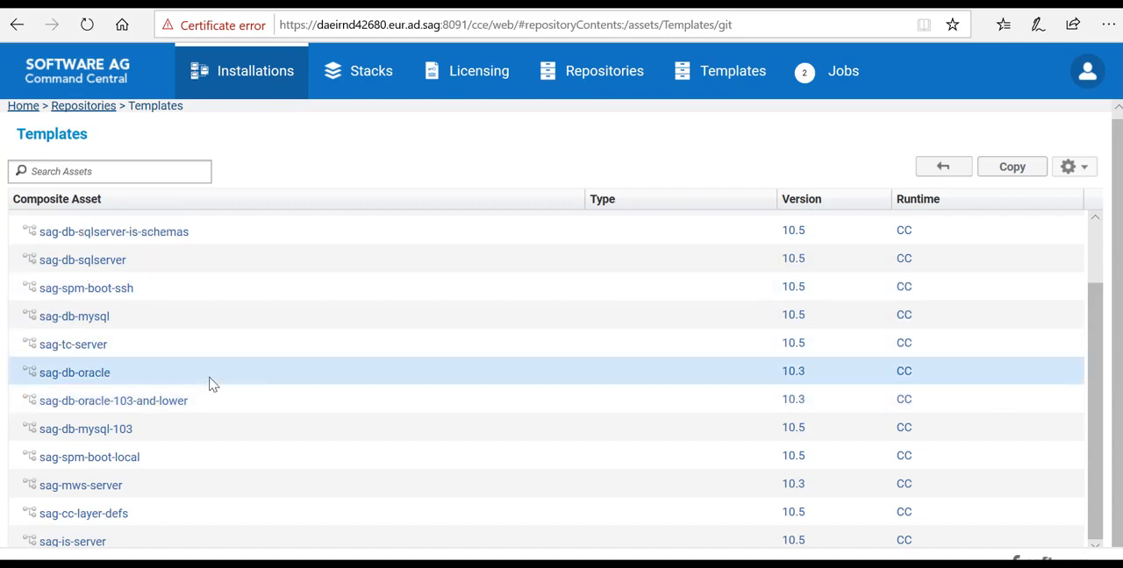
scroll(202, 373, up, 2)
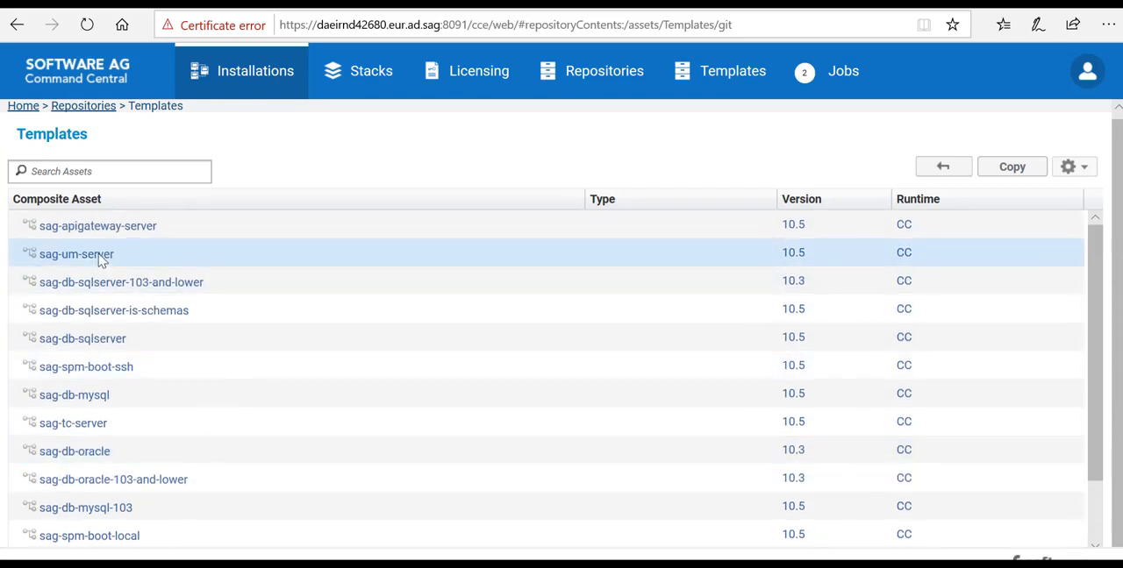
scroll(123, 261, up, 1)
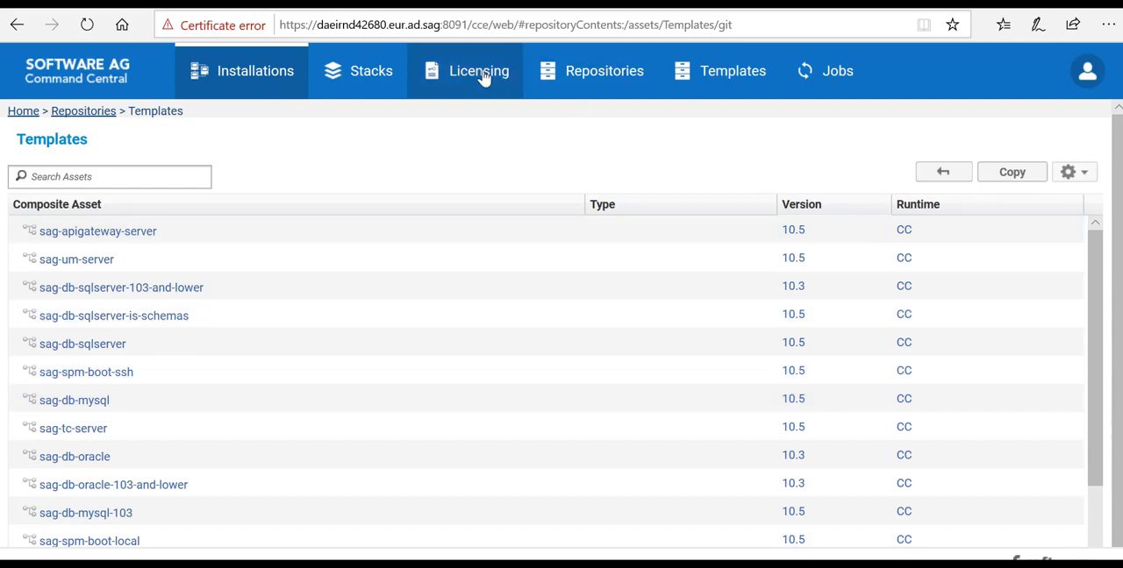
Step: Add the license key archive licenses.zip from the Desktop to Command Central's license keys and look through the imported keys
click(484, 78)
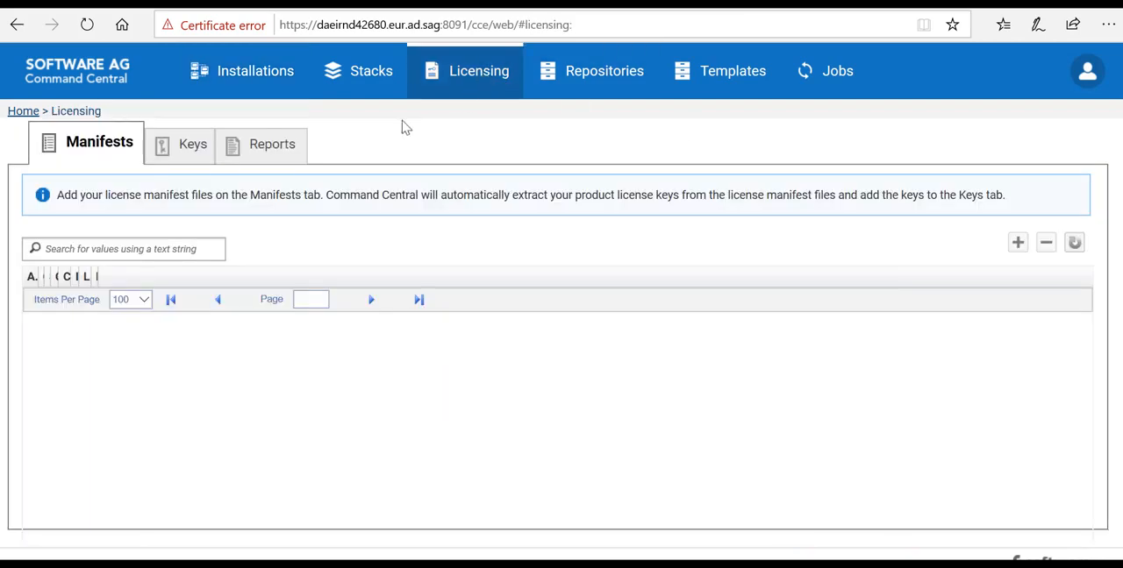
click(192, 145)
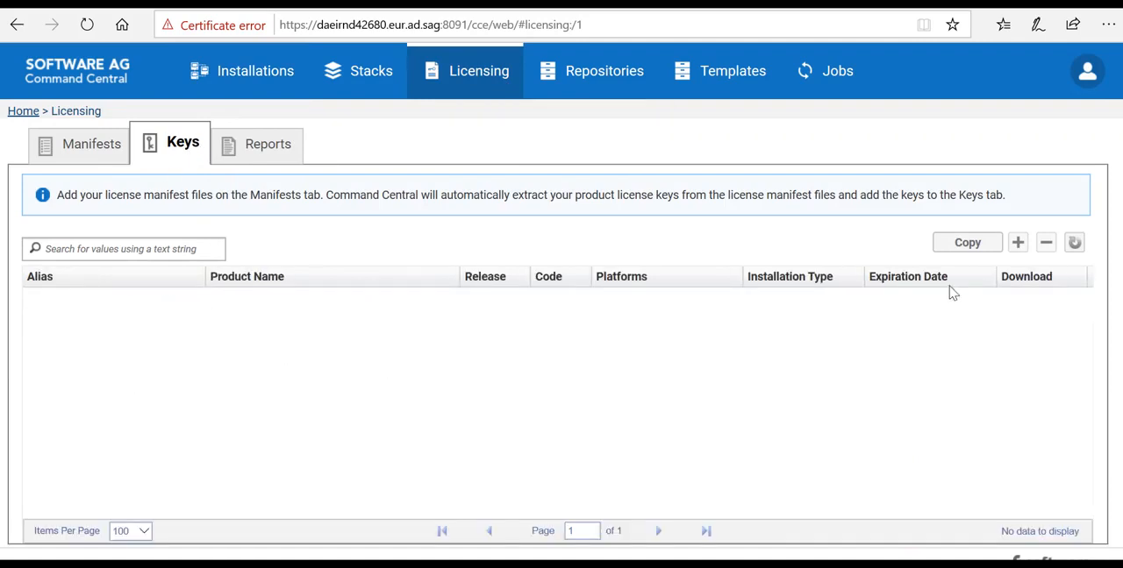
click(1019, 246)
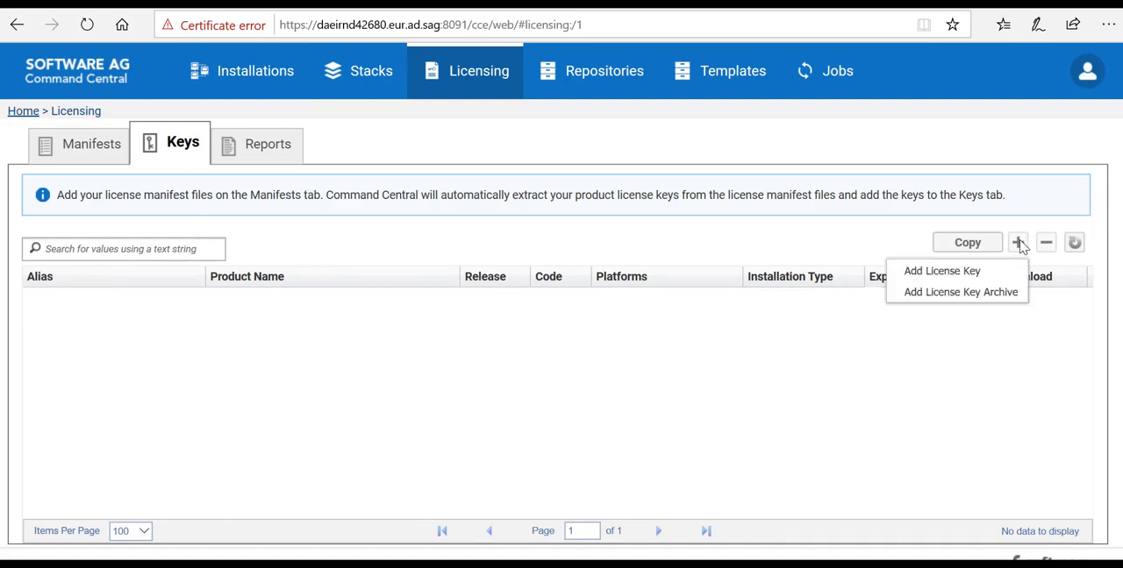
click(1010, 301)
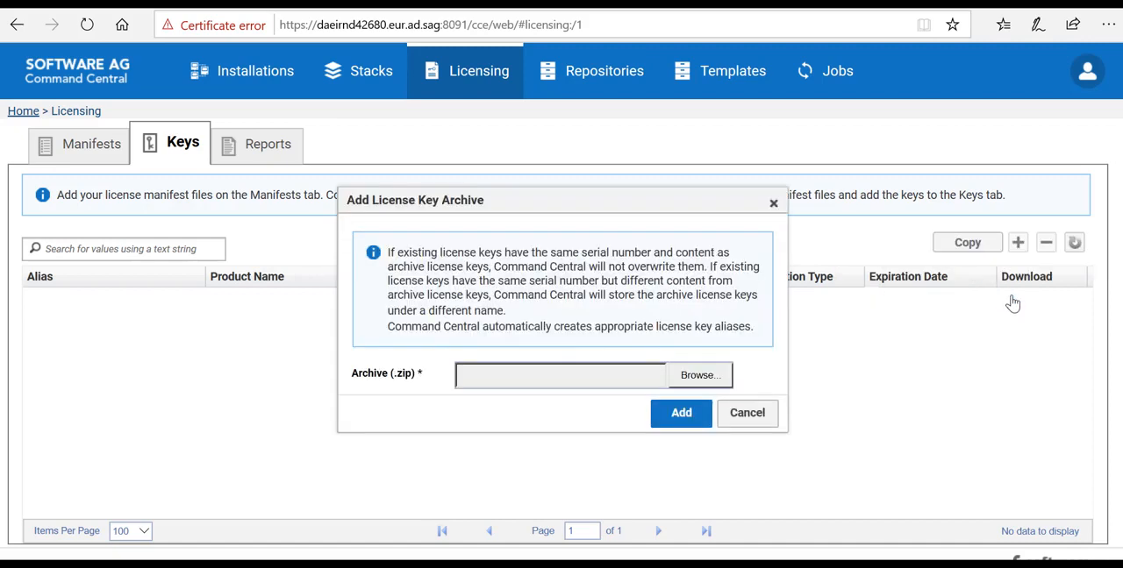
click(713, 376)
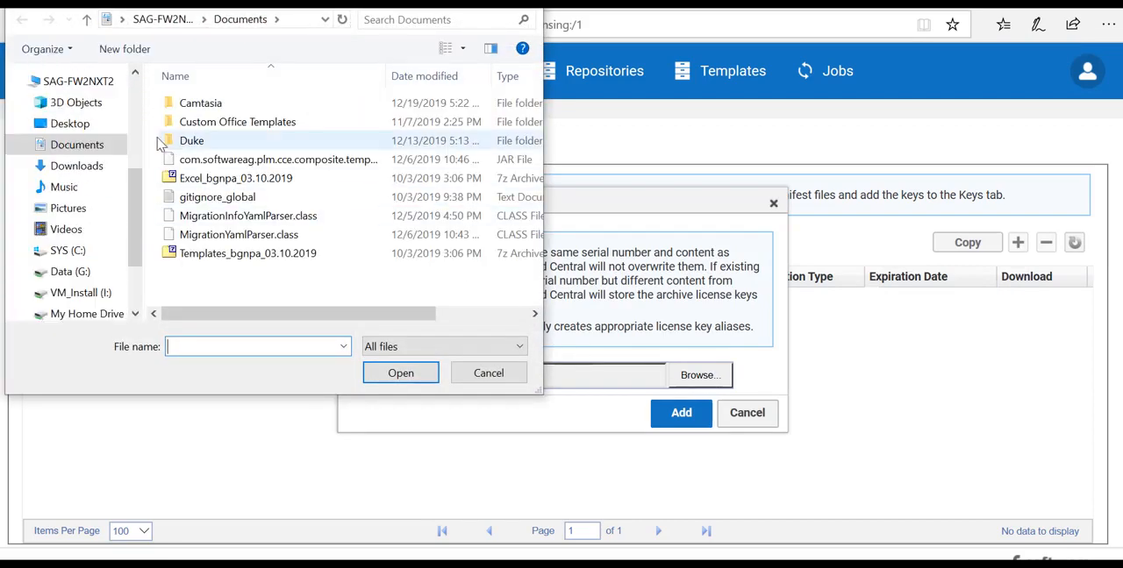
click(101, 130)
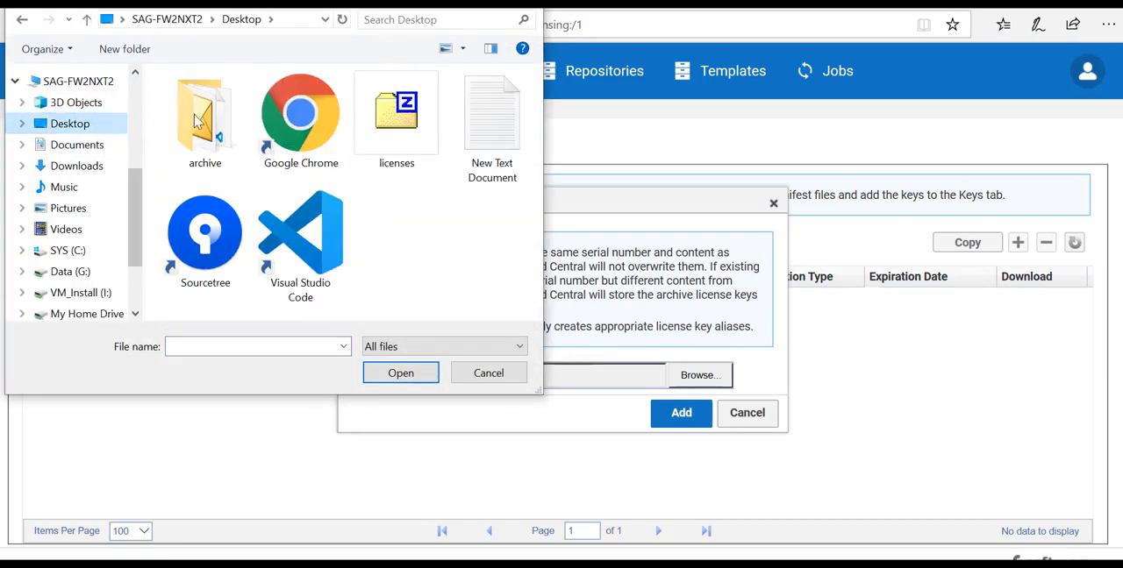
double_click(386, 127)
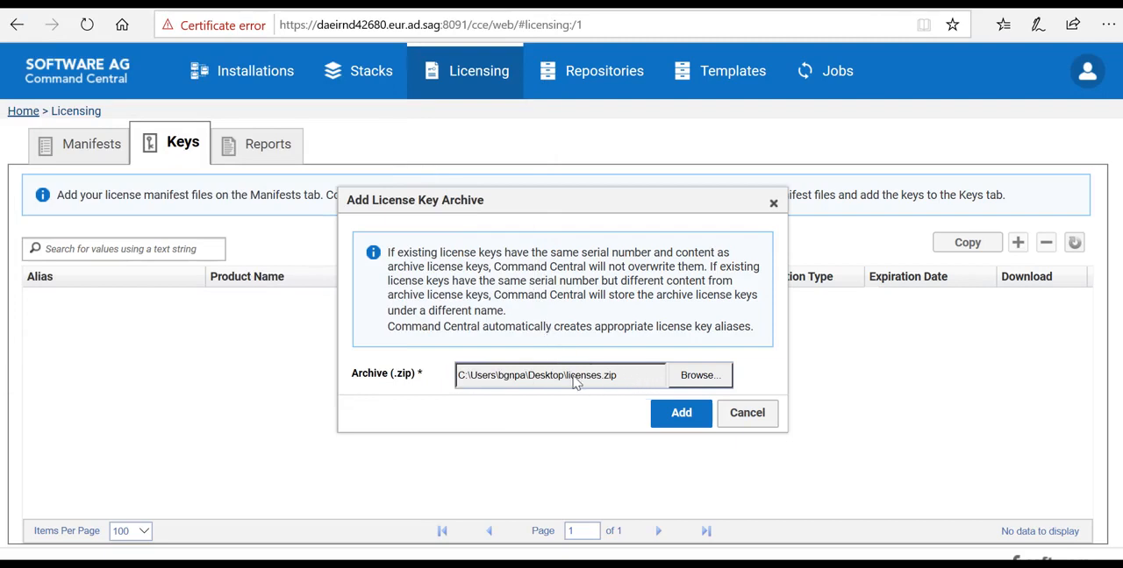
click(698, 418)
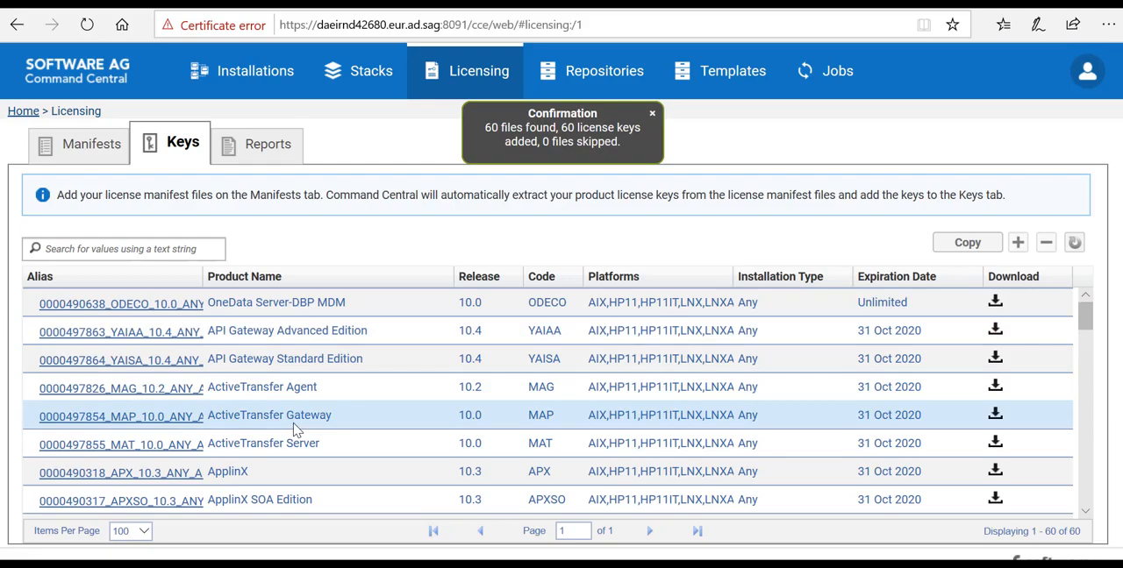
drag(1085, 315, 1065, 353)
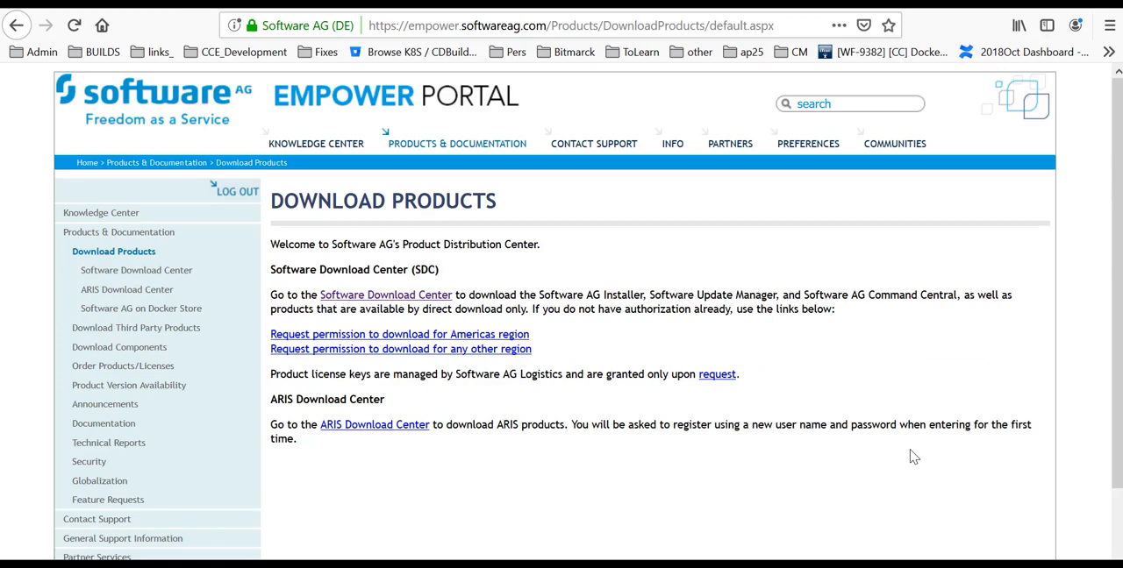
Step: In the Empower Portal's Software Download Center, look through the installer downloads for the Software AG Command Central Bootstrapper files
click(412, 298)
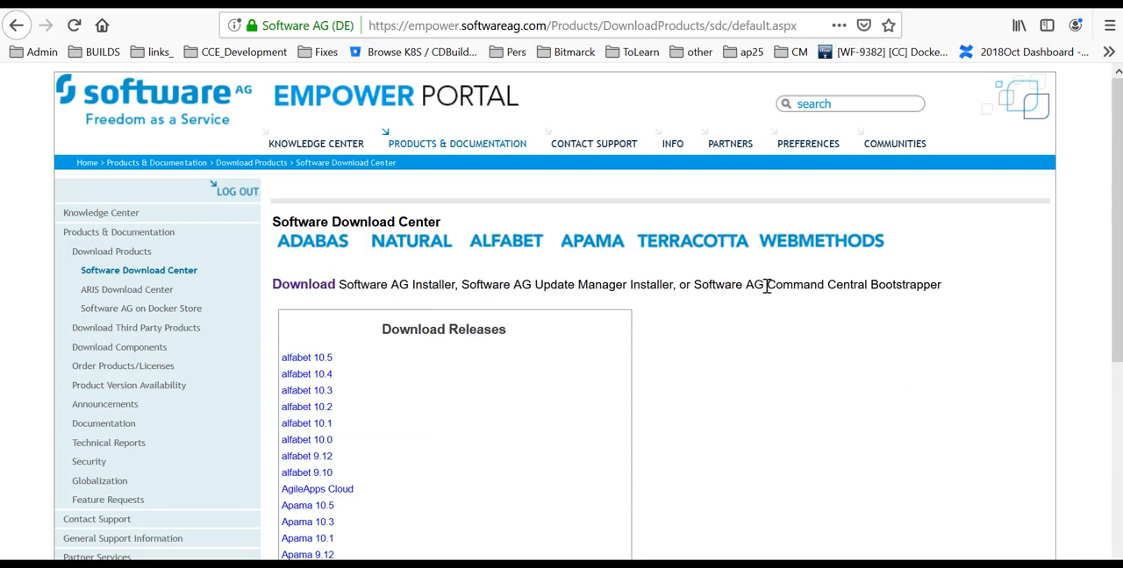
drag(763, 285, 940, 283)
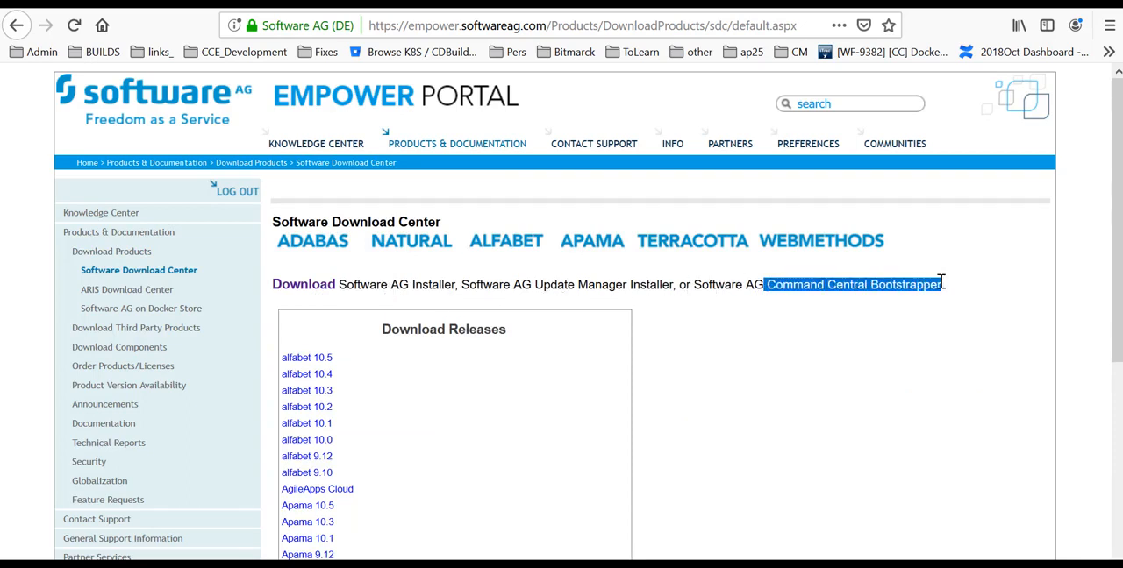
click(309, 290)
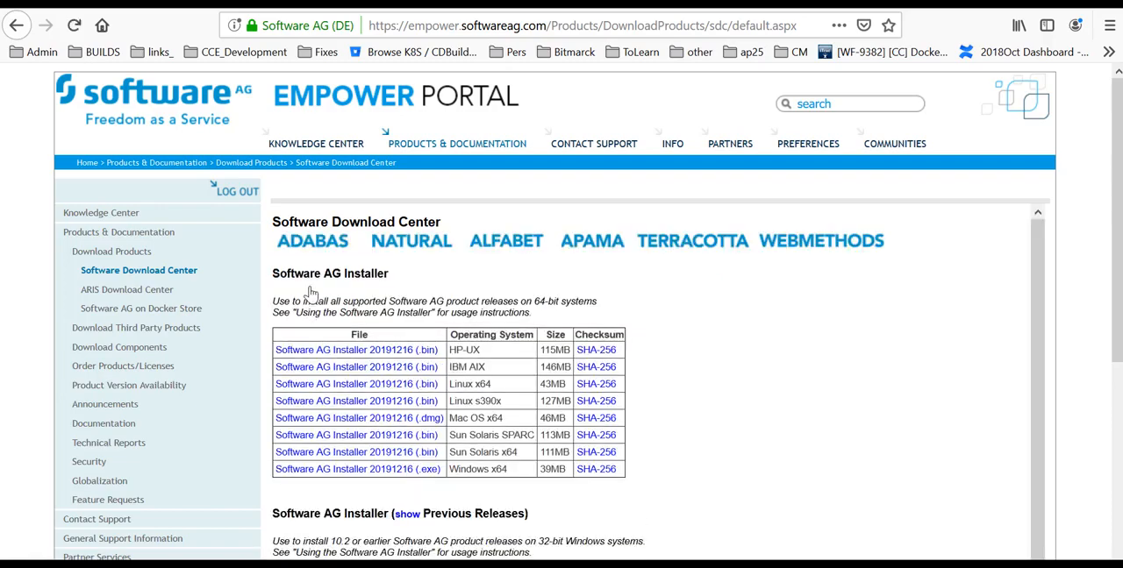
scroll(408, 331, down, 8)
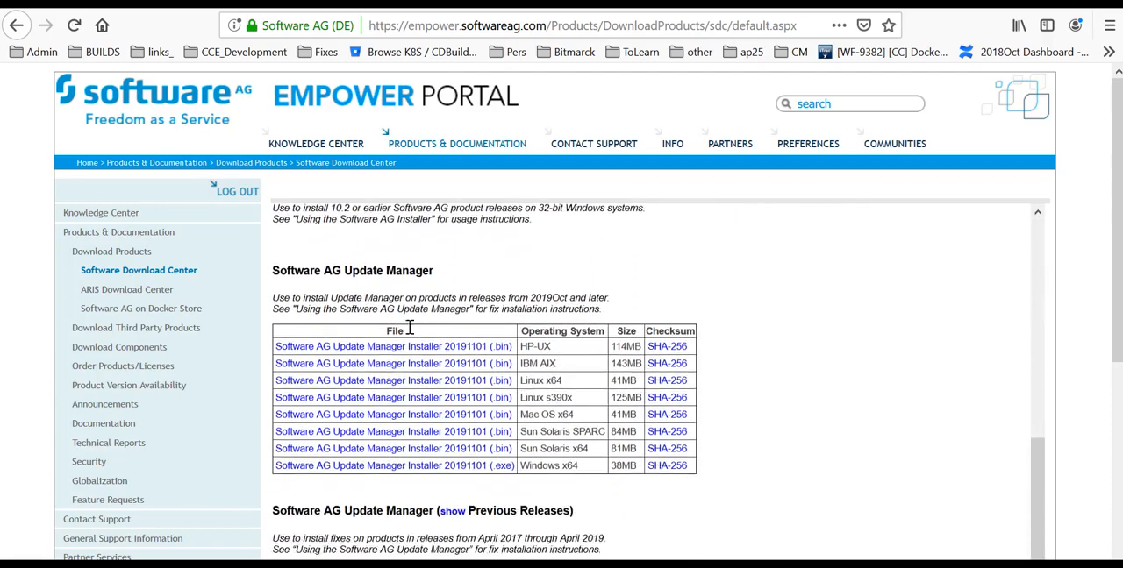
scroll(408, 331, down, 5)
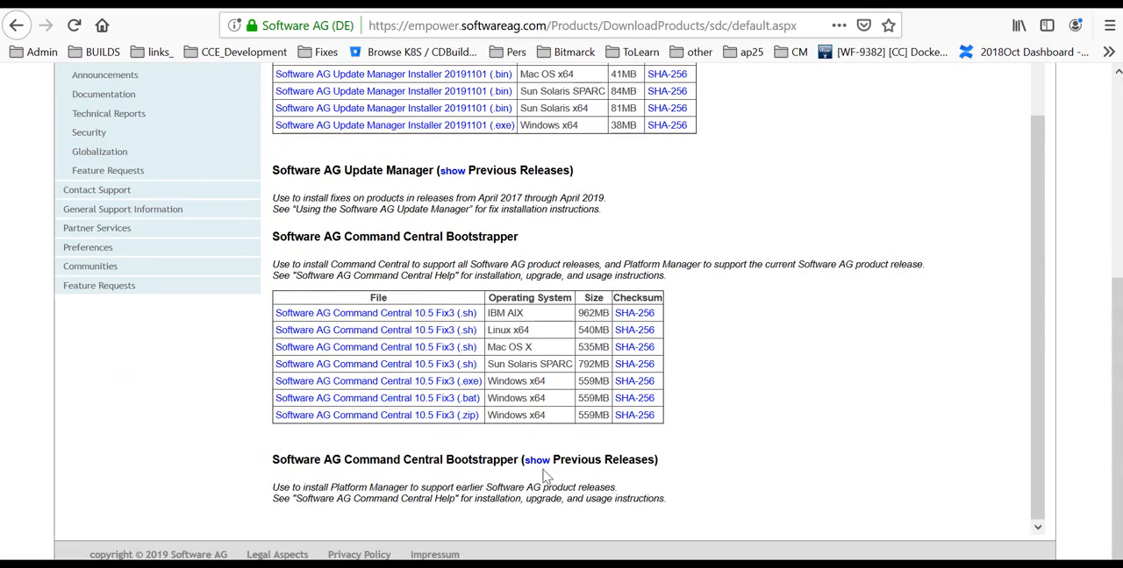
Step: Expand the previous releases of the Software AG Command Central Bootstrapper and look through their downloads
click(537, 460)
scroll(539, 465, down, 3)
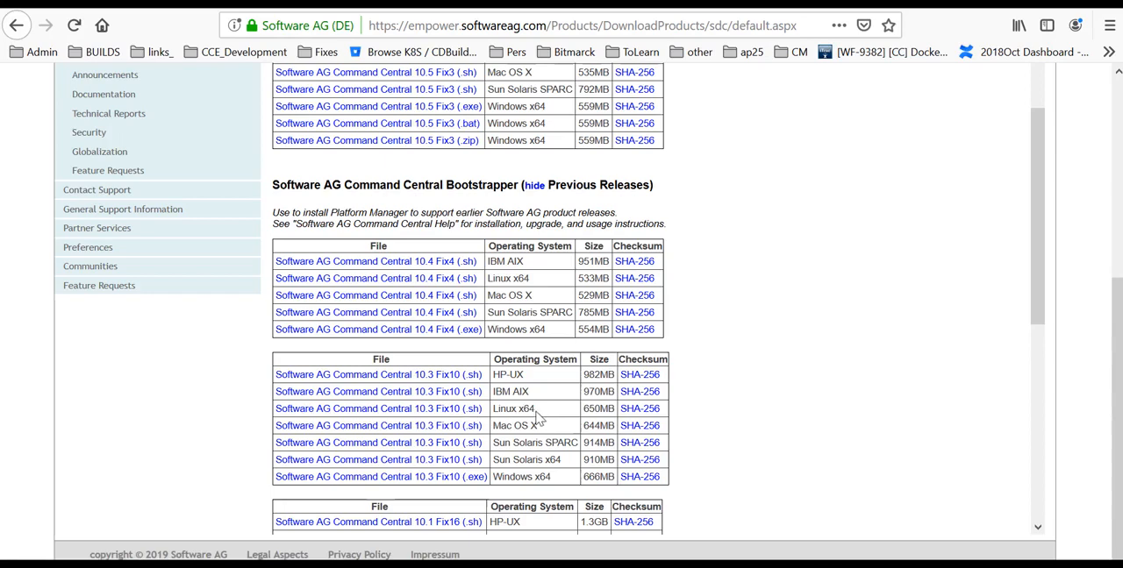
Step: Switch to the PuTTY terminal, list all home directory files with details, and examine the 10.5 and 10.3 bootstrapper scripts
key(alt+Tab)
text(ls -la)
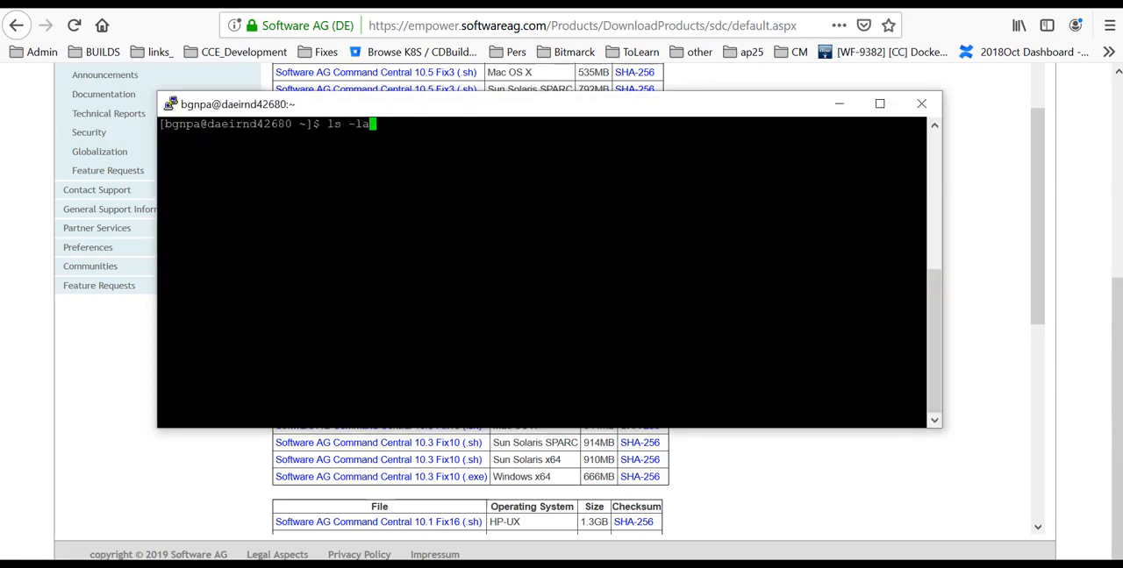
key(Return)
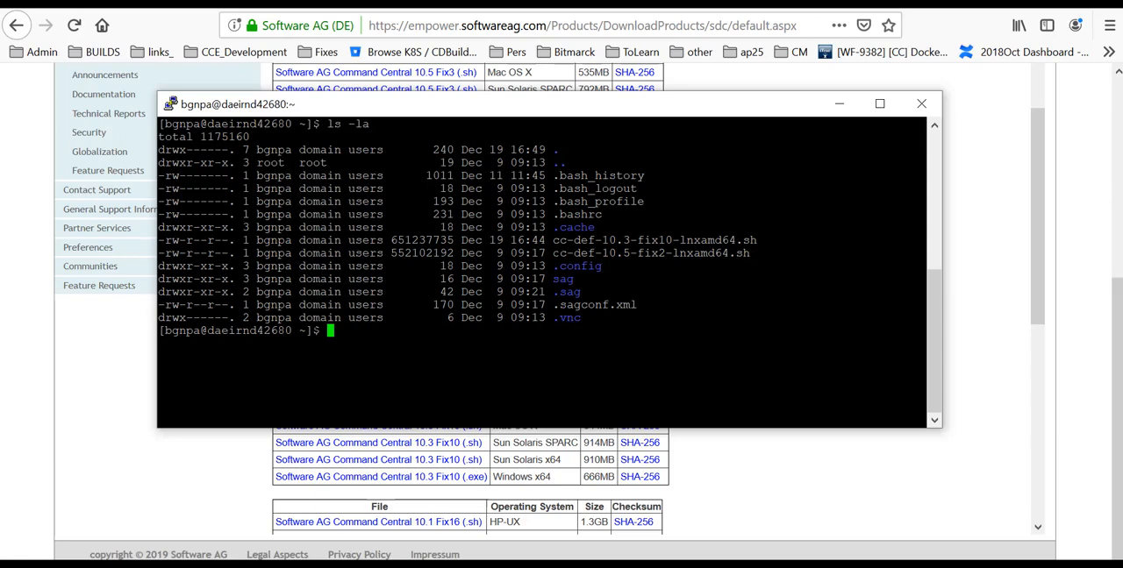
drag(545, 253, 755, 253)
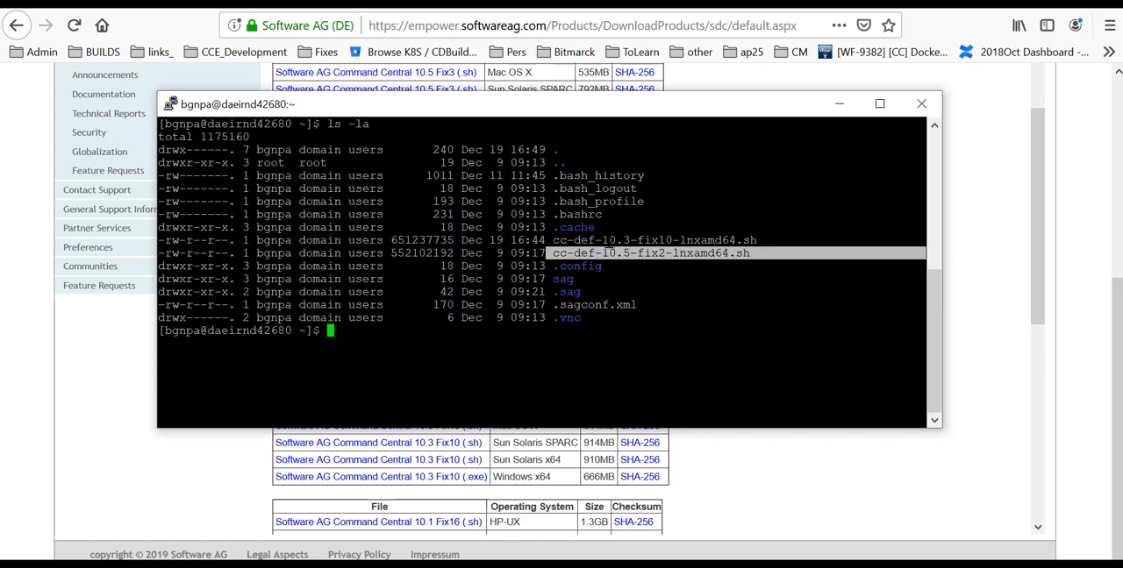
drag(546, 241, 756, 241)
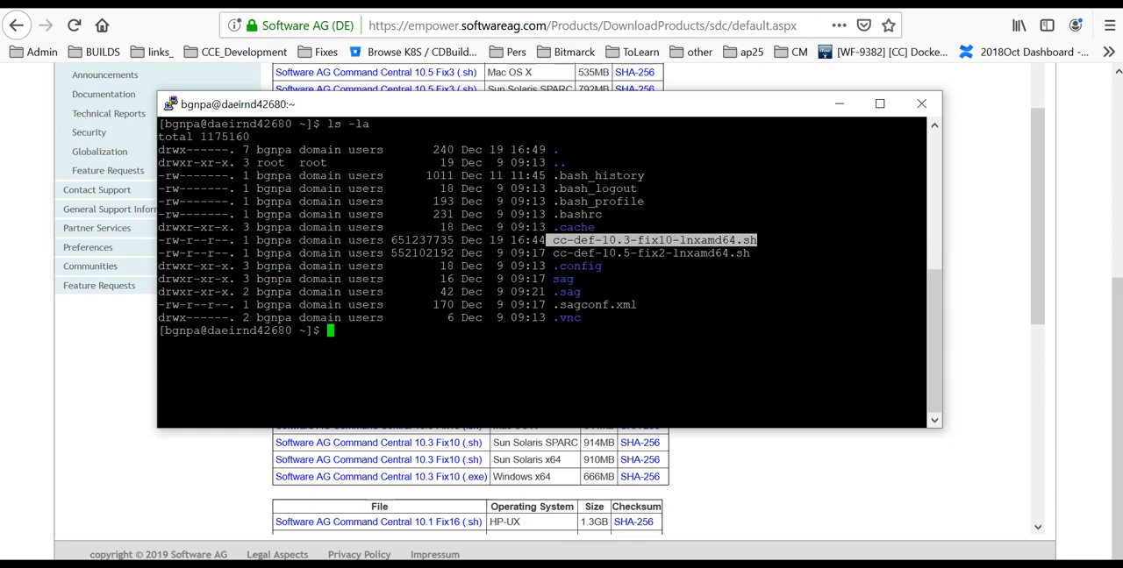
Step: List the contents of the Command Central installers directory ./sag/cc/profiles/CCE/data/installers/
text(ls ./sag/cc/profiles/CCE/data/installers/)
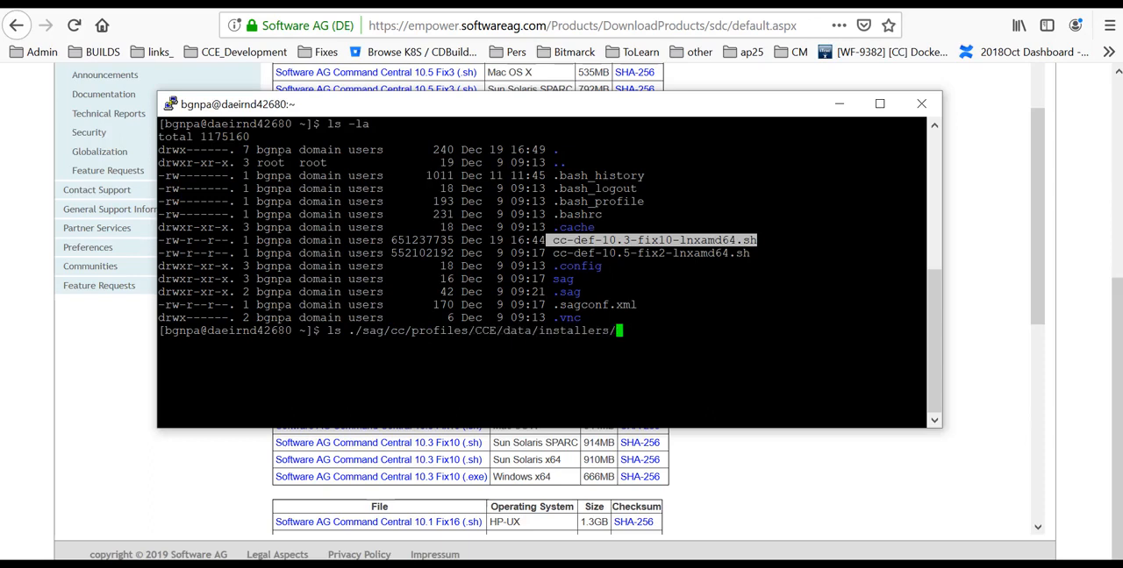
key(Return)
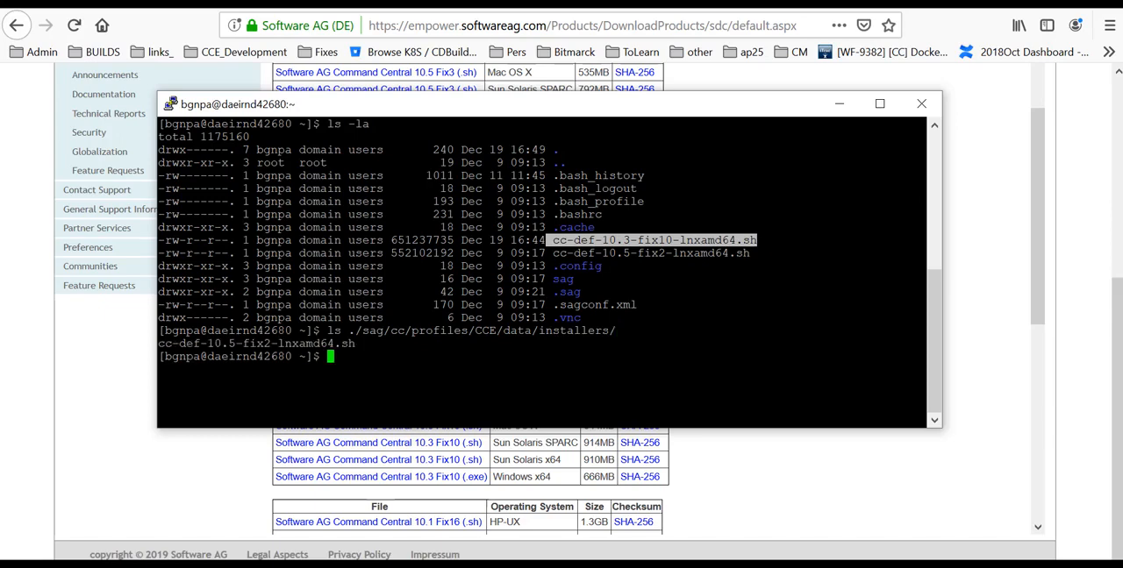
Step: Move cc-def-10.3-fix10-lnxamd64.sh from the home directory into ./sag/cc/profiles/CCE/data/installers/
text(mv cc)
key(Tab)
text(3)
key(Tab)
text(./sa)
key(Tab)
text(cc/)
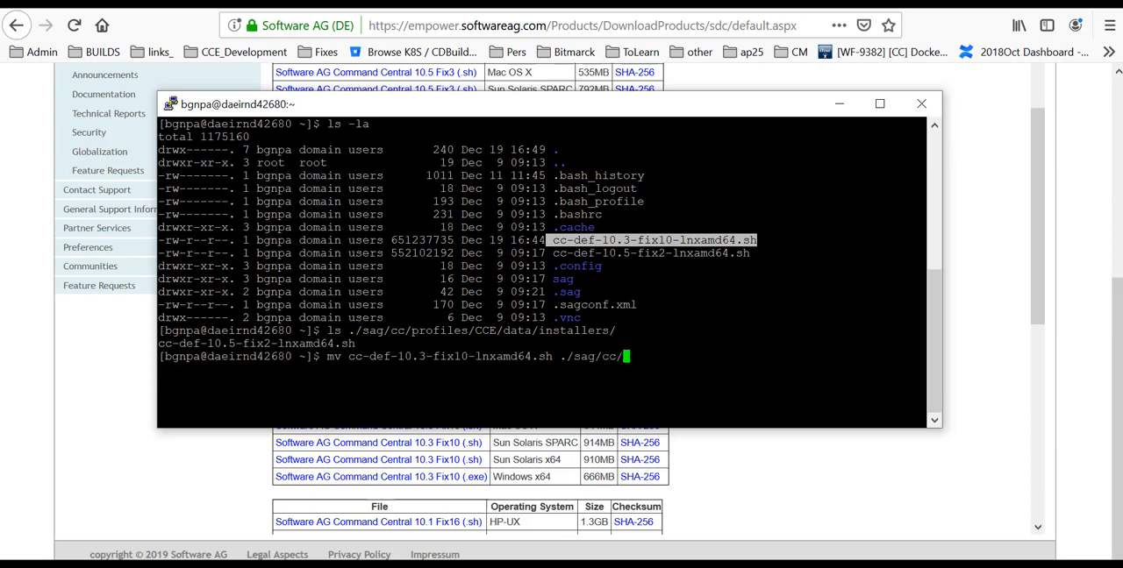
text(por)
key(BackSpace)
key(BackSpace)
text(ro)
key(Tab)
text(C)
key(Tab)
text(da)
key(Tab)
text(in)
key(Tab)
key(Return)
Step: List ./sag/cc/profiles/CCE/data/installers/ again to check for the moved 10.3 bootstrapper script
key(Up)
key(Up)
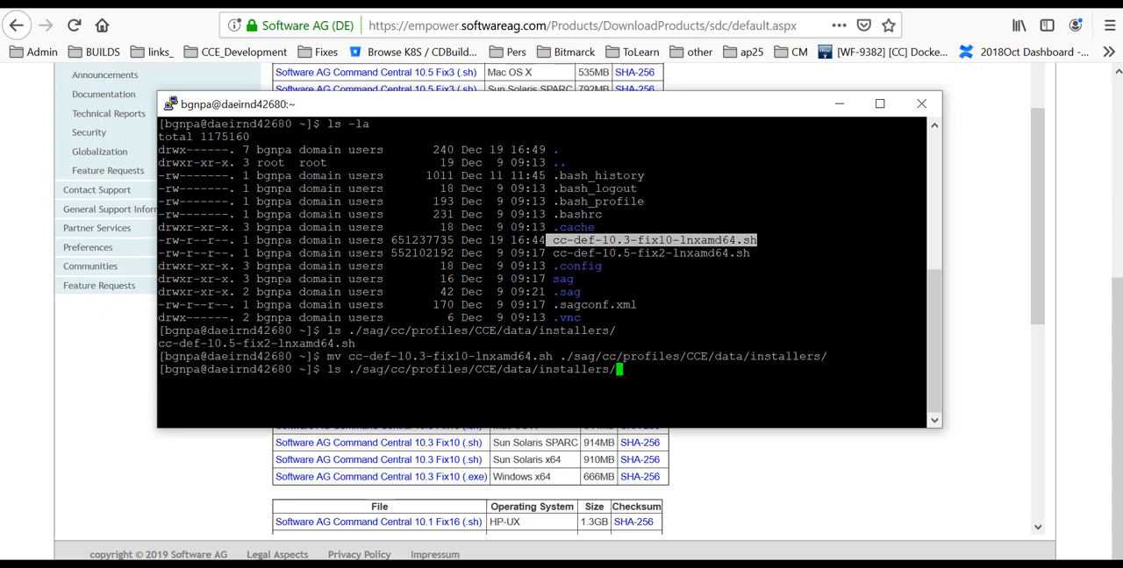
key(Return)
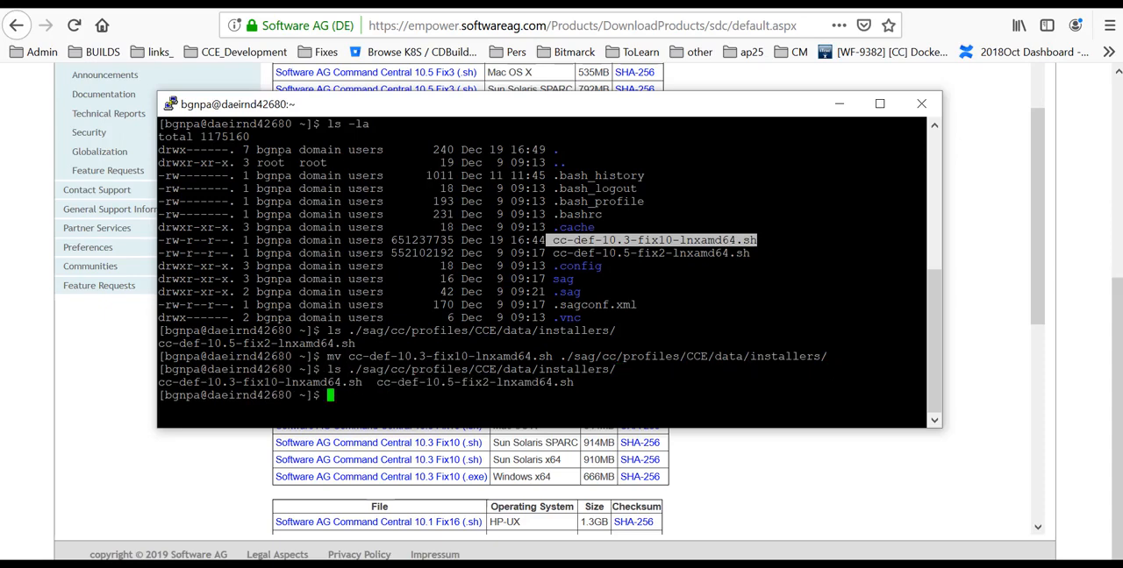